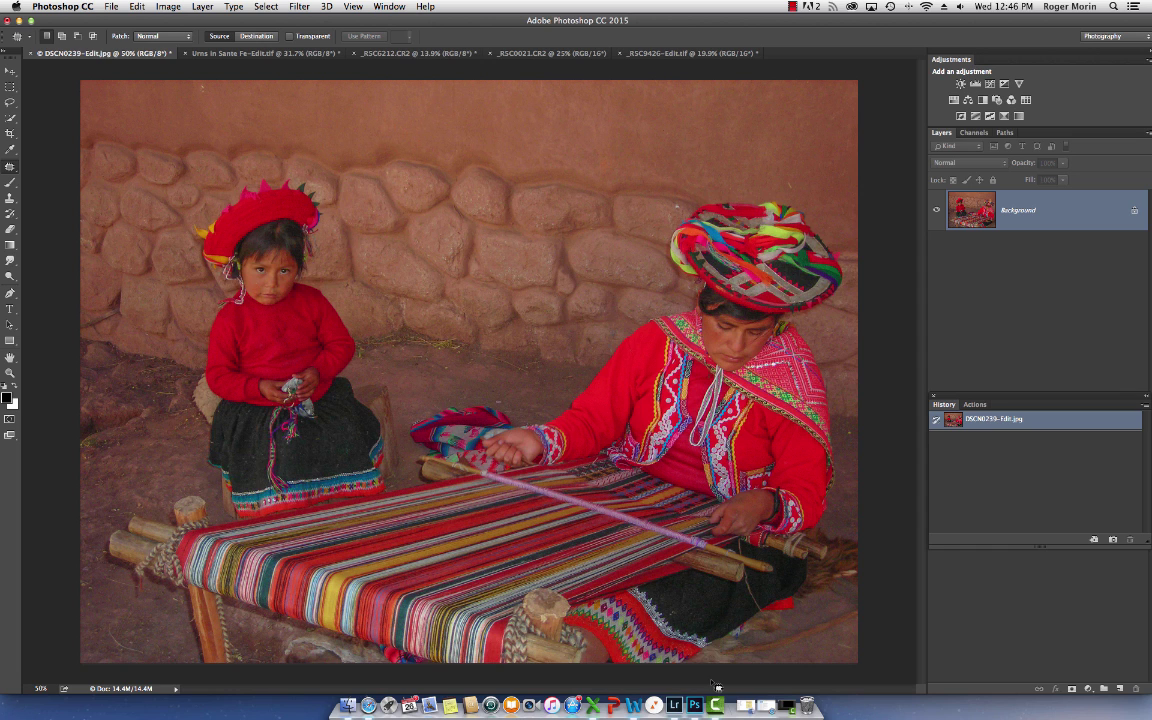
Step: Duplicate the Background layer of the weaving photo and apply a High Pass filter with a radius of 10.0 pixels to the copy
key(super+j)
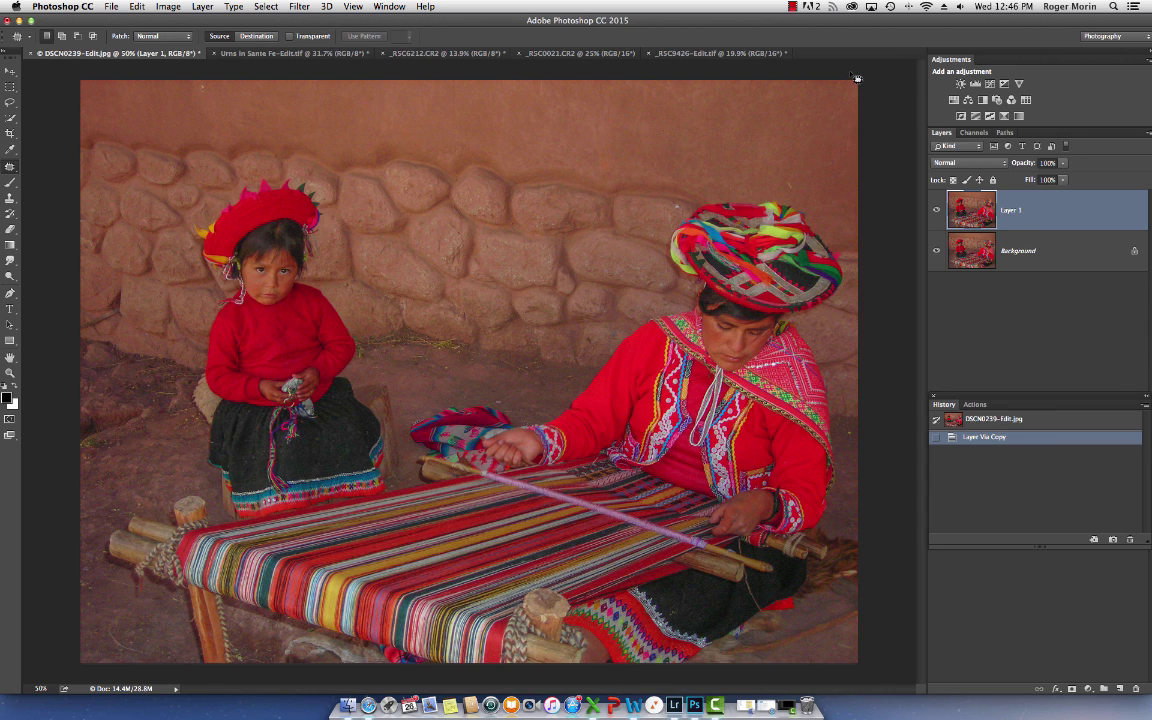
click(396, 7)
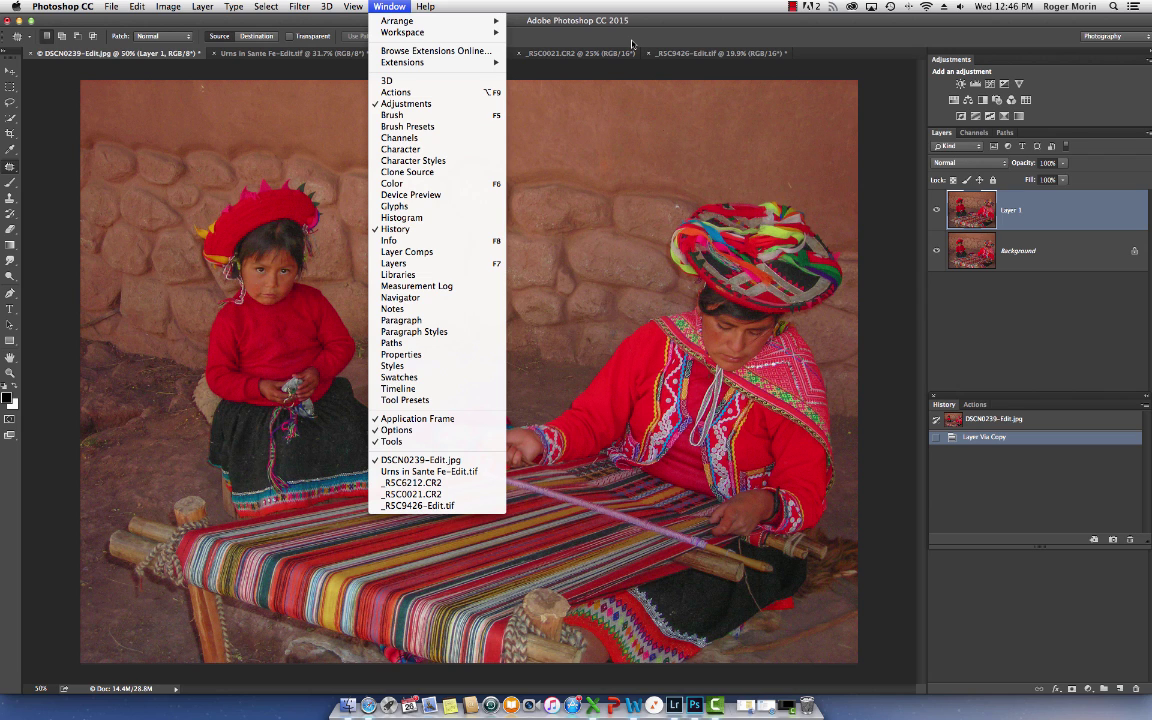
key(Escape)
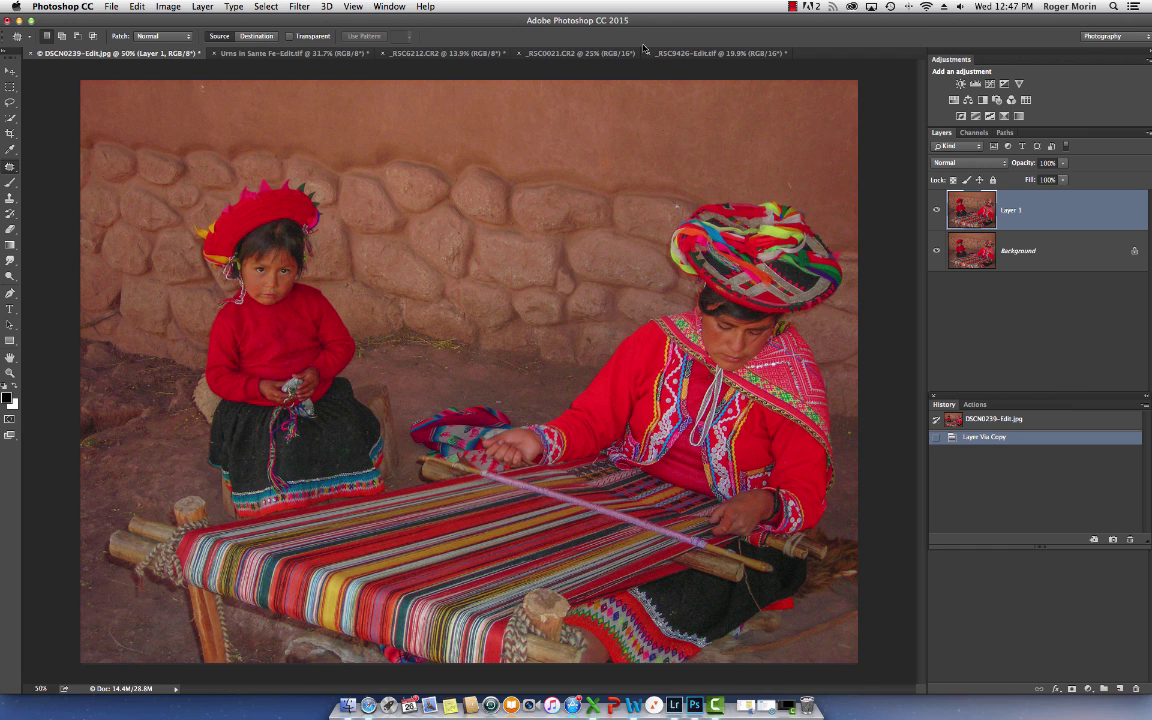
click(302, 7)
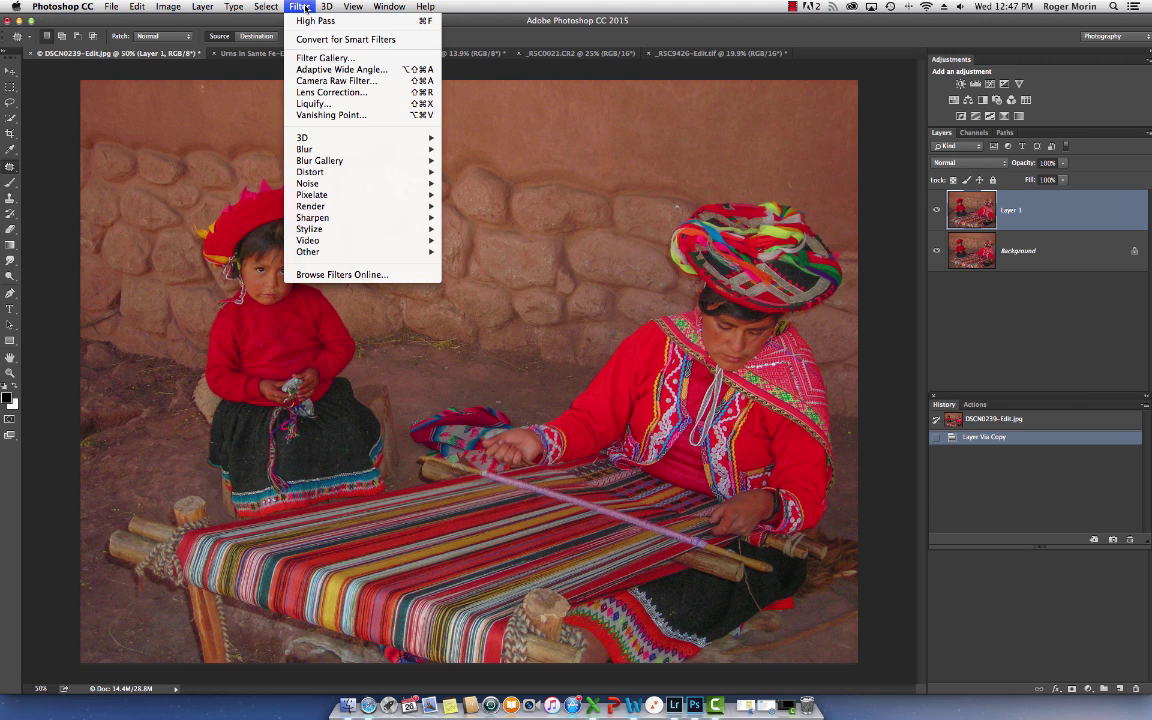
mouse_move(334, 250)
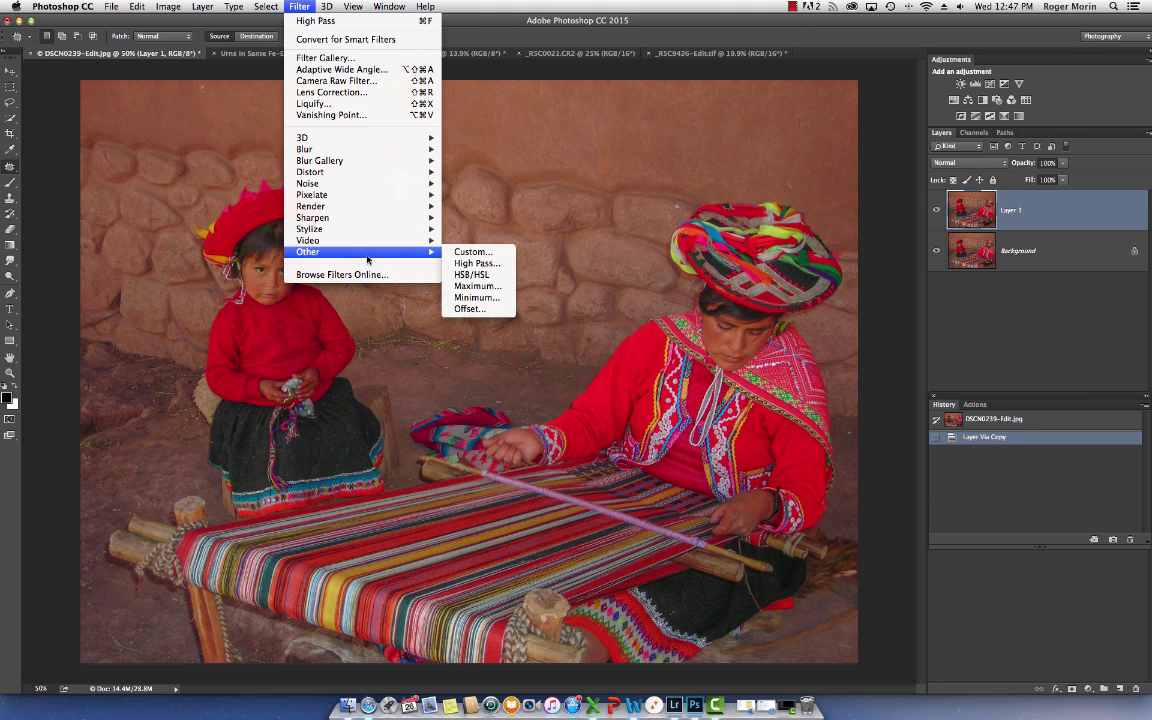
click(468, 263)
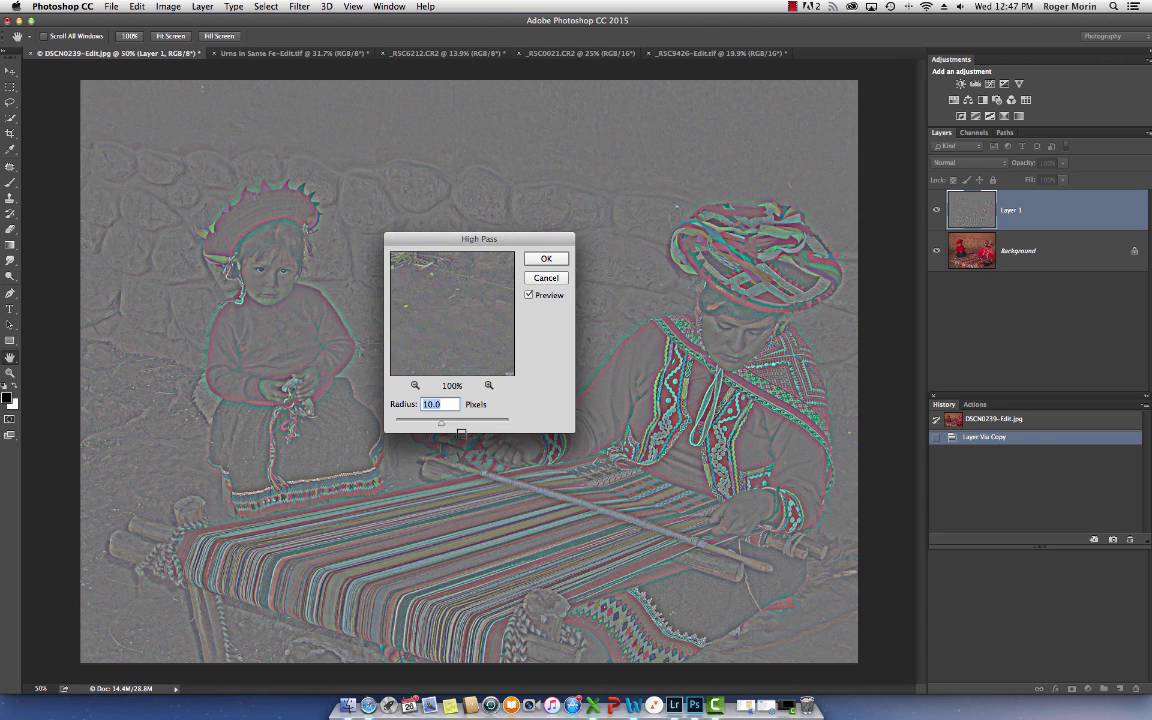
click(547, 259)
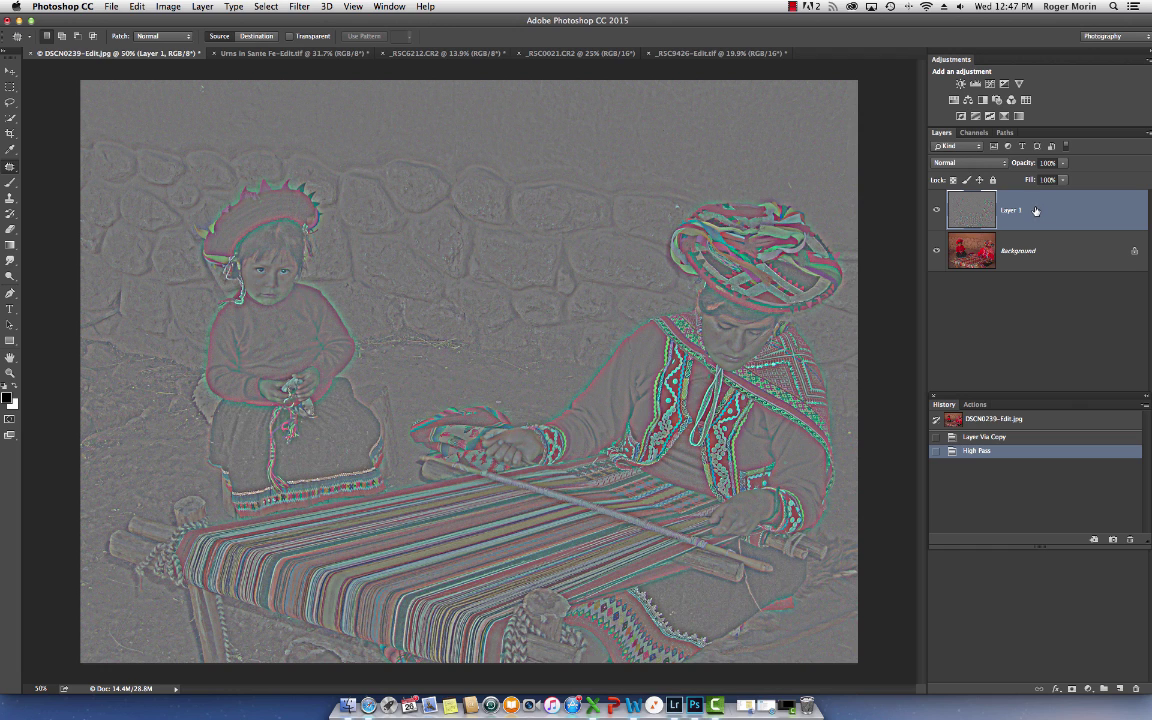
Step: Set the filtered layer's blend mode to Overlay and toggle its visibility to compare the photo before and after
click(987, 163)
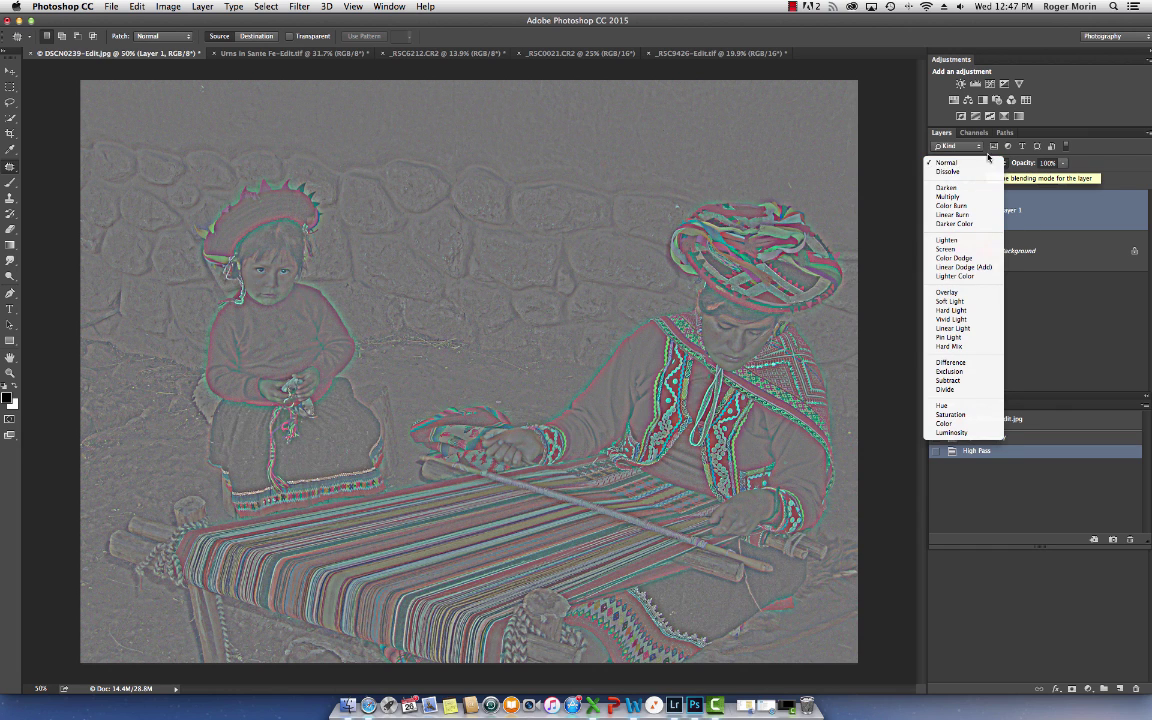
click(955, 292)
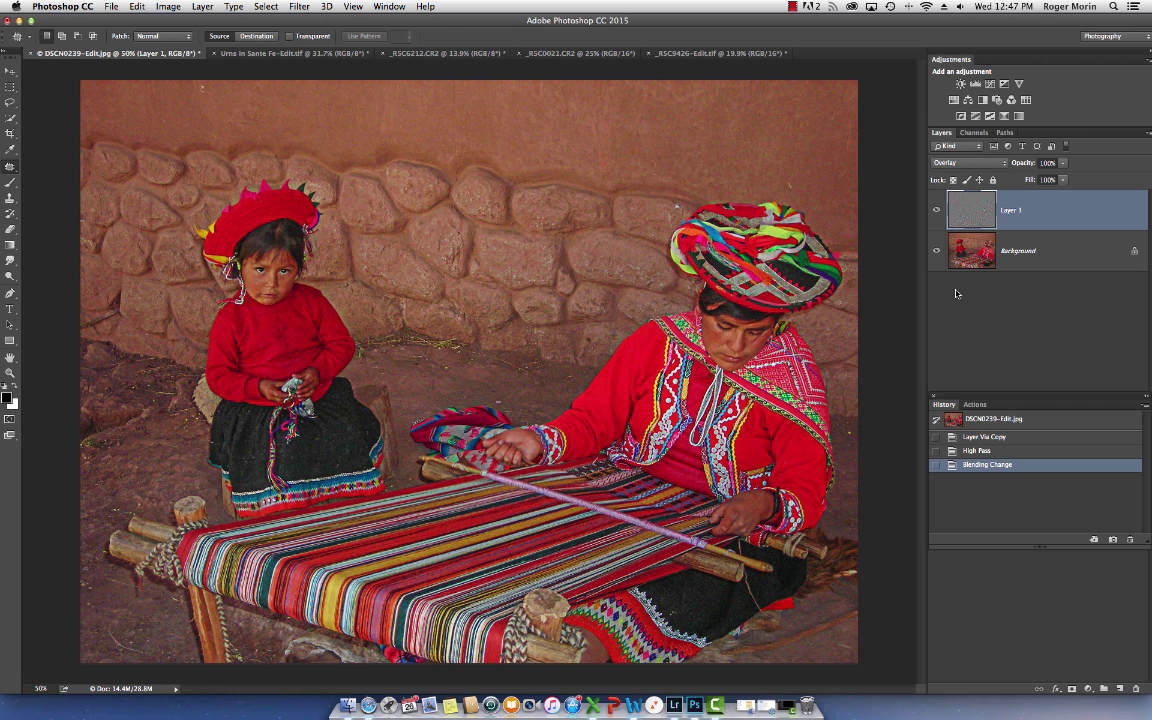
click(937, 211)
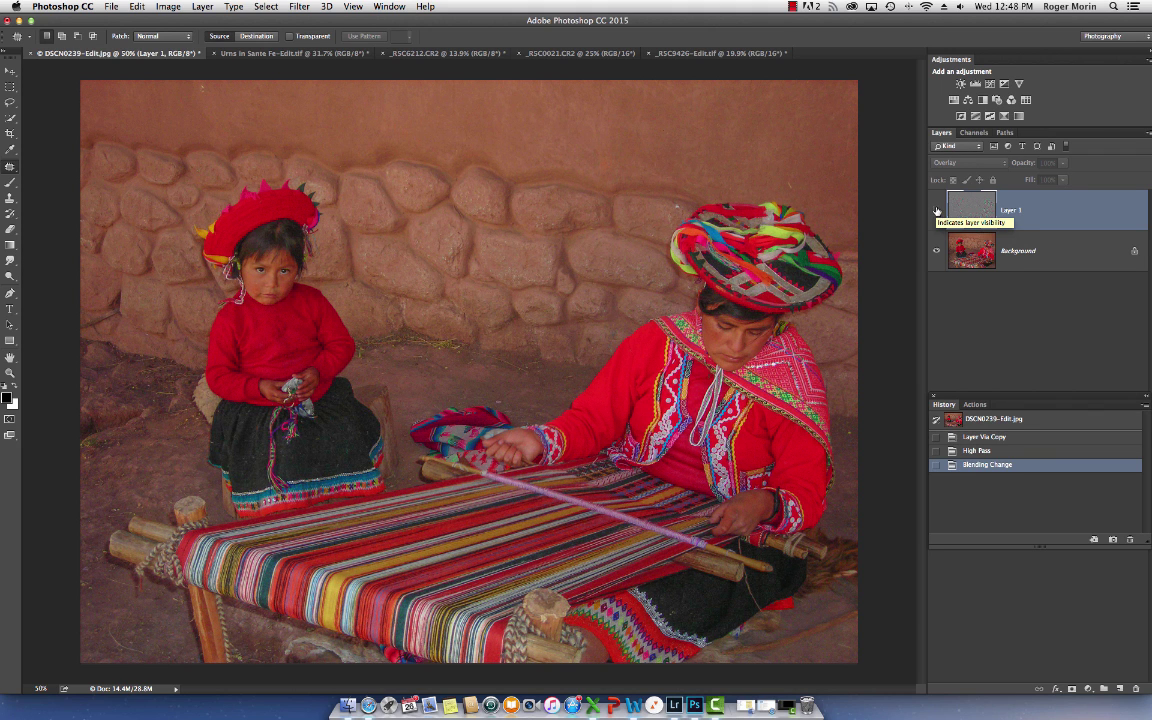
click(937, 211)
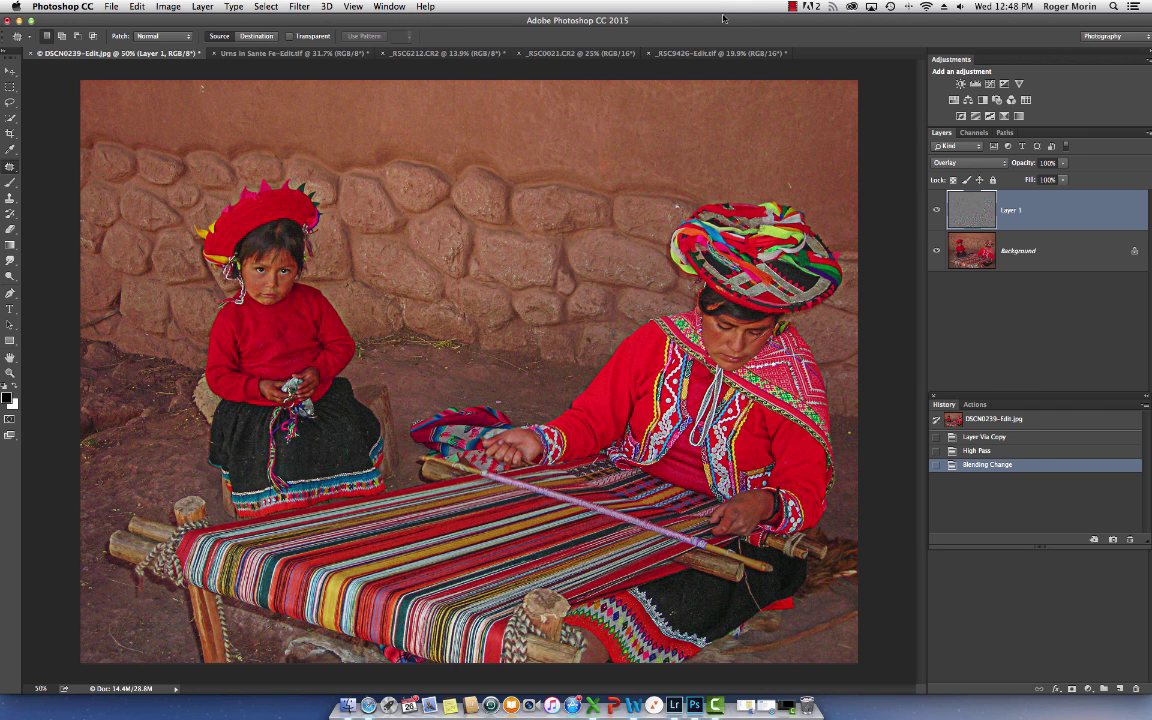
Step: In the pier photo _RSC6212.CR2, duplicate the Background layer and apply High Pass with a 10.0-pixel radius to the copy
click(429, 53)
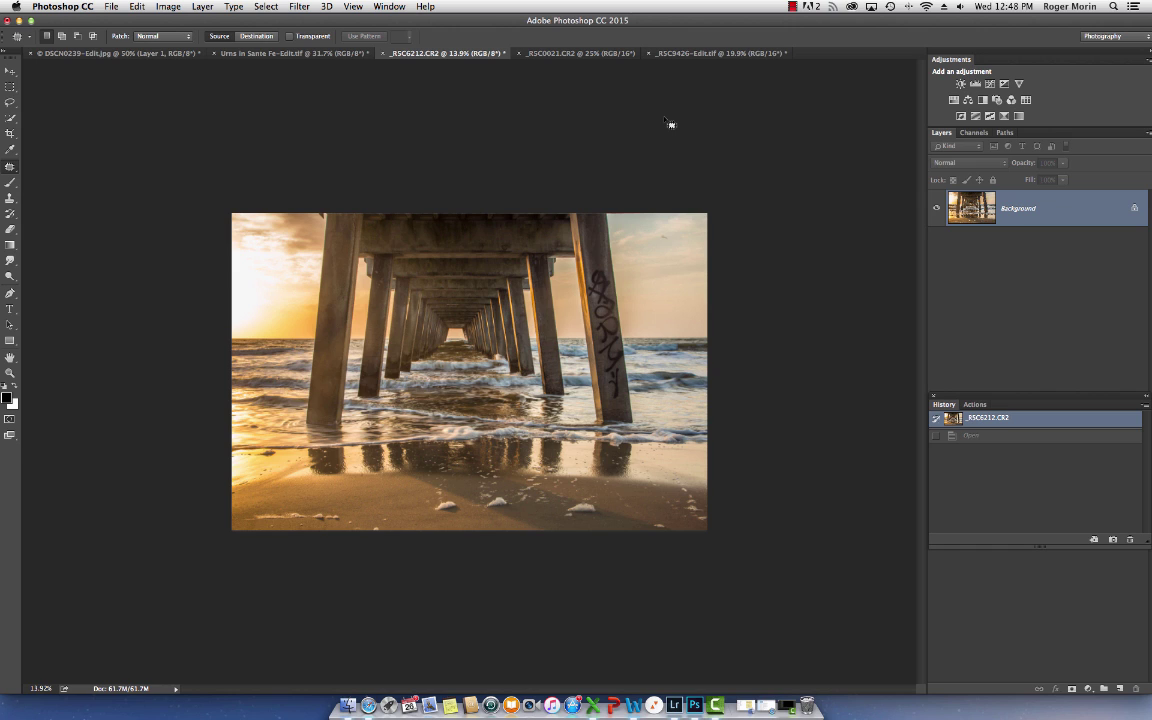
key(super+j)
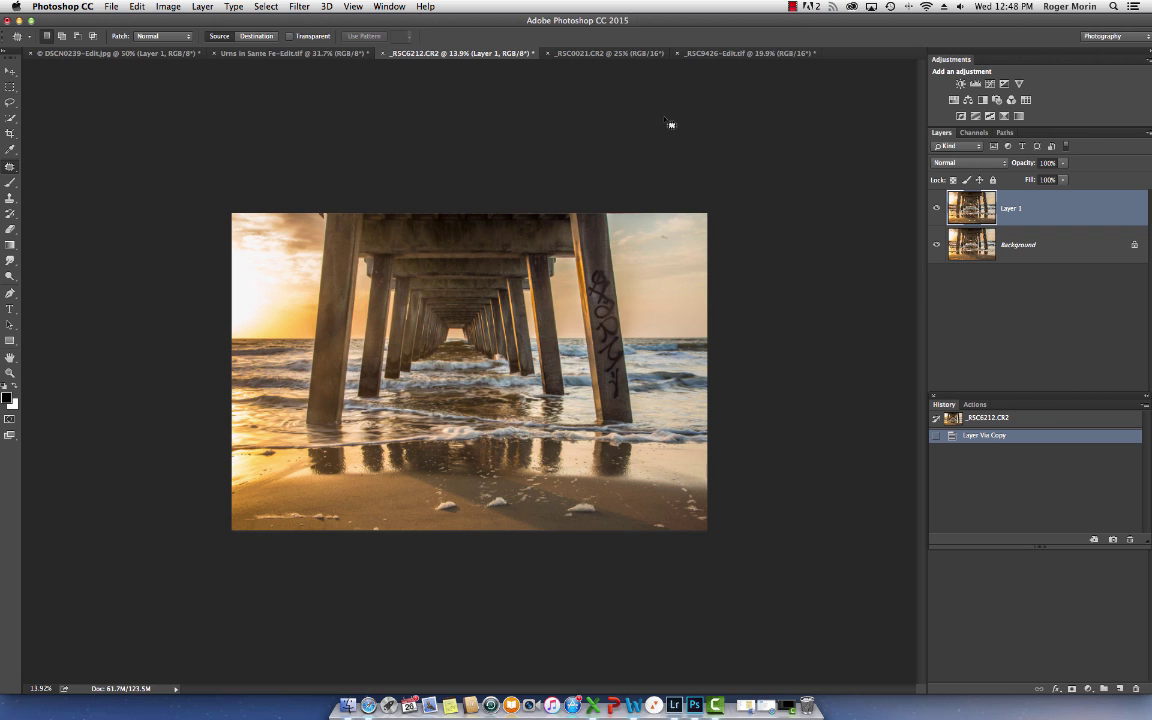
scroll(670, 124, up, 1)
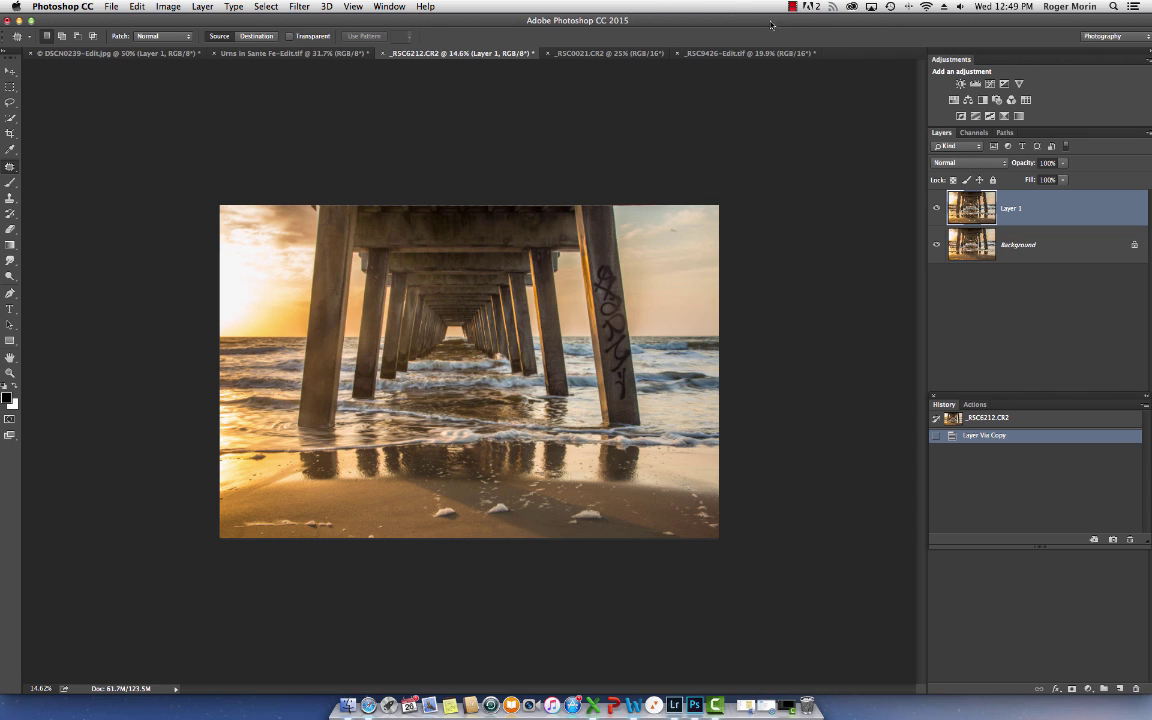
click(299, 7)
mouse_move(420, 252)
click(477, 263)
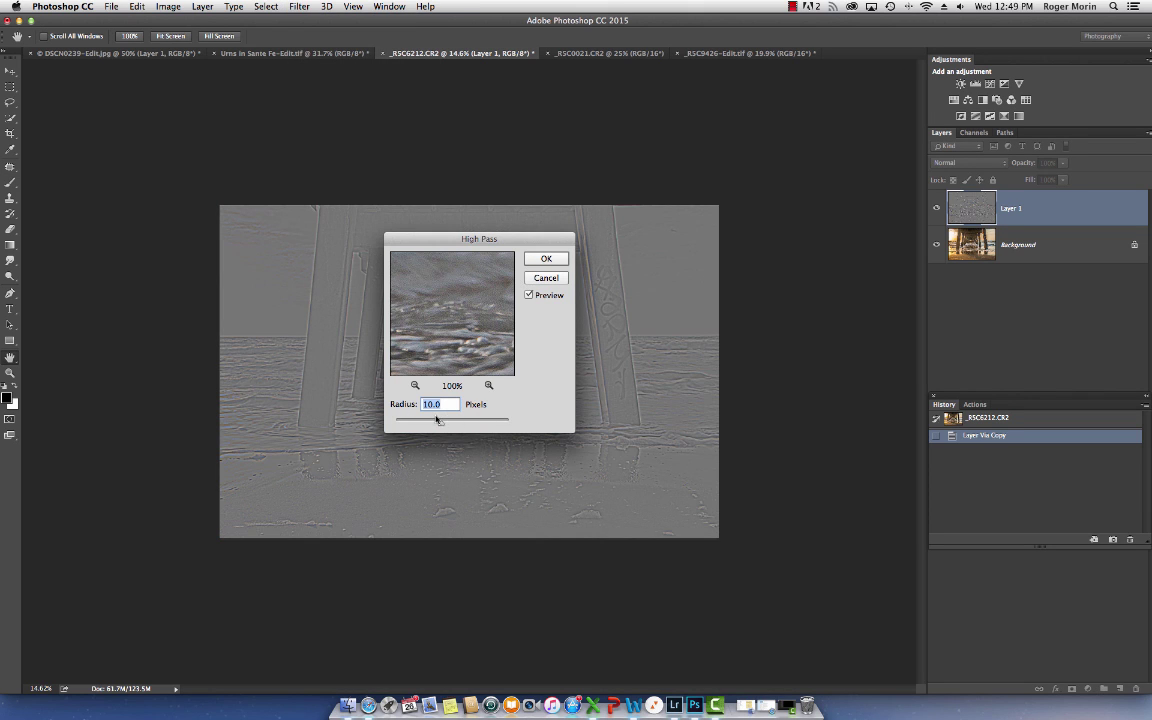
click(541, 261)
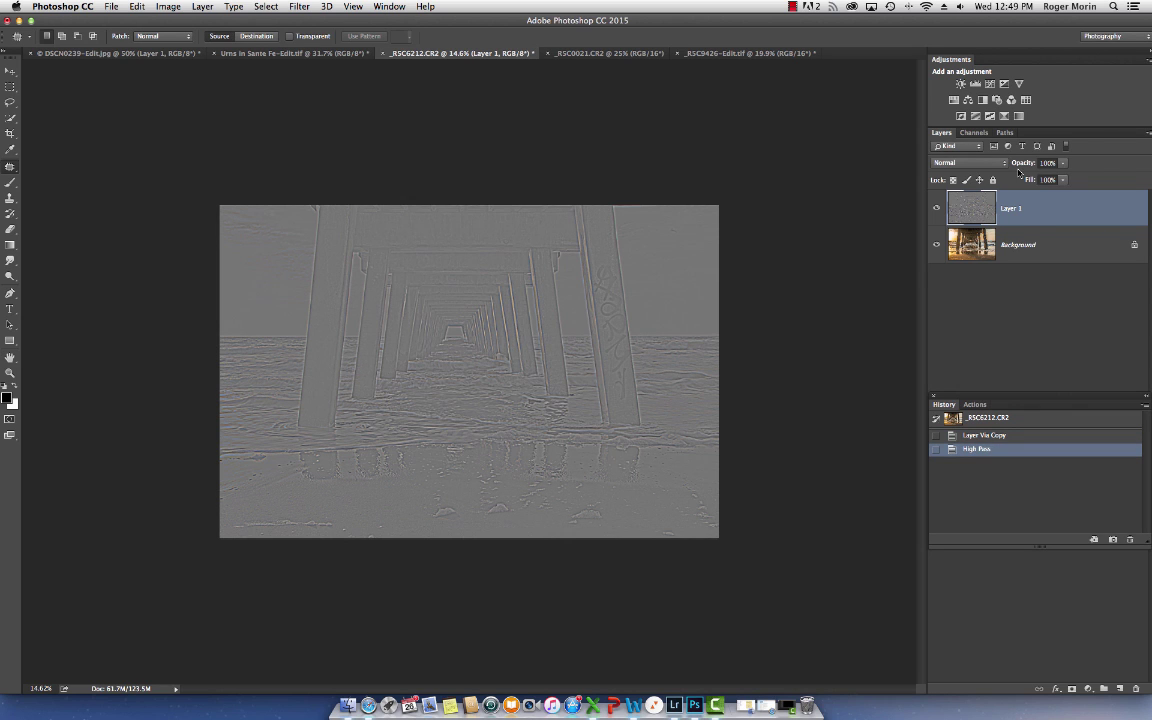
Step: Blend the pier photo's High Pass layer in Overlay mode and test its opacity from 2% back up to 100%
click(1004, 163)
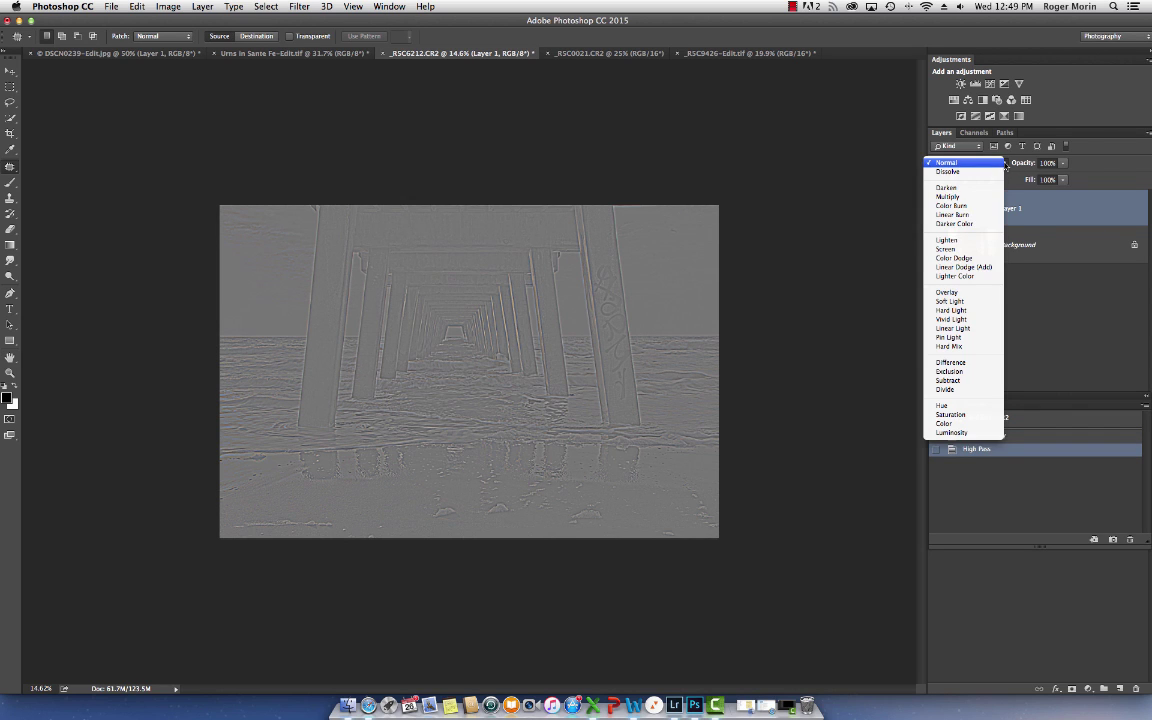
click(960, 292)
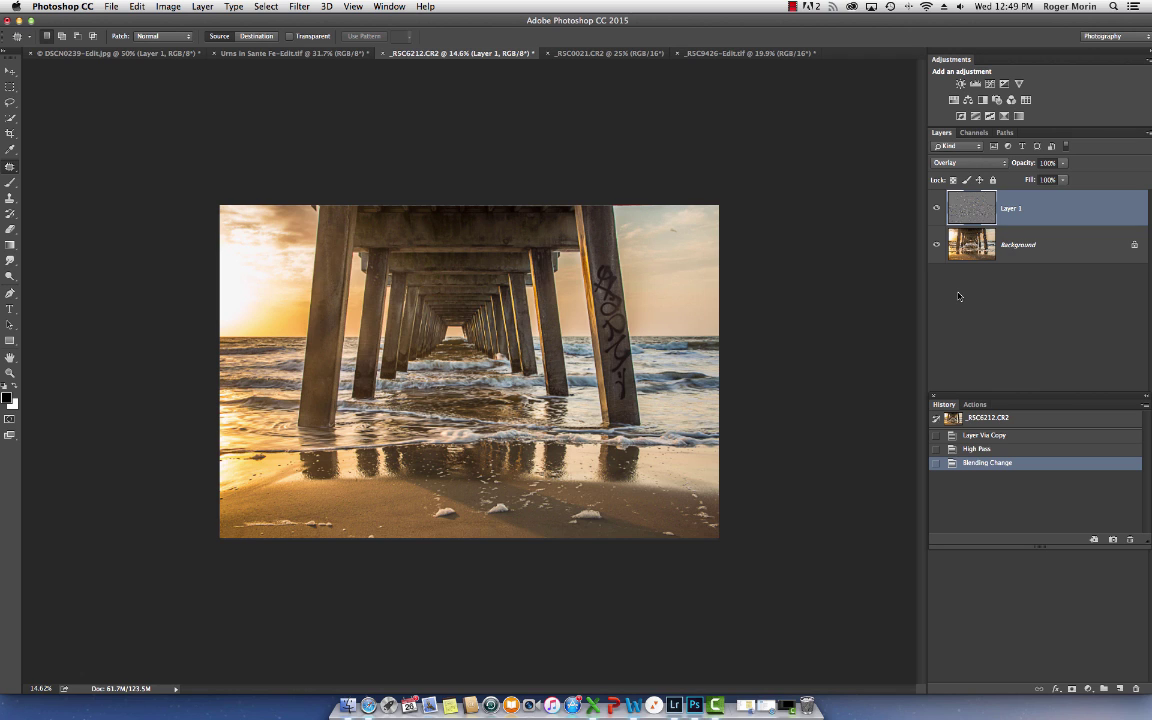
click(1063, 164)
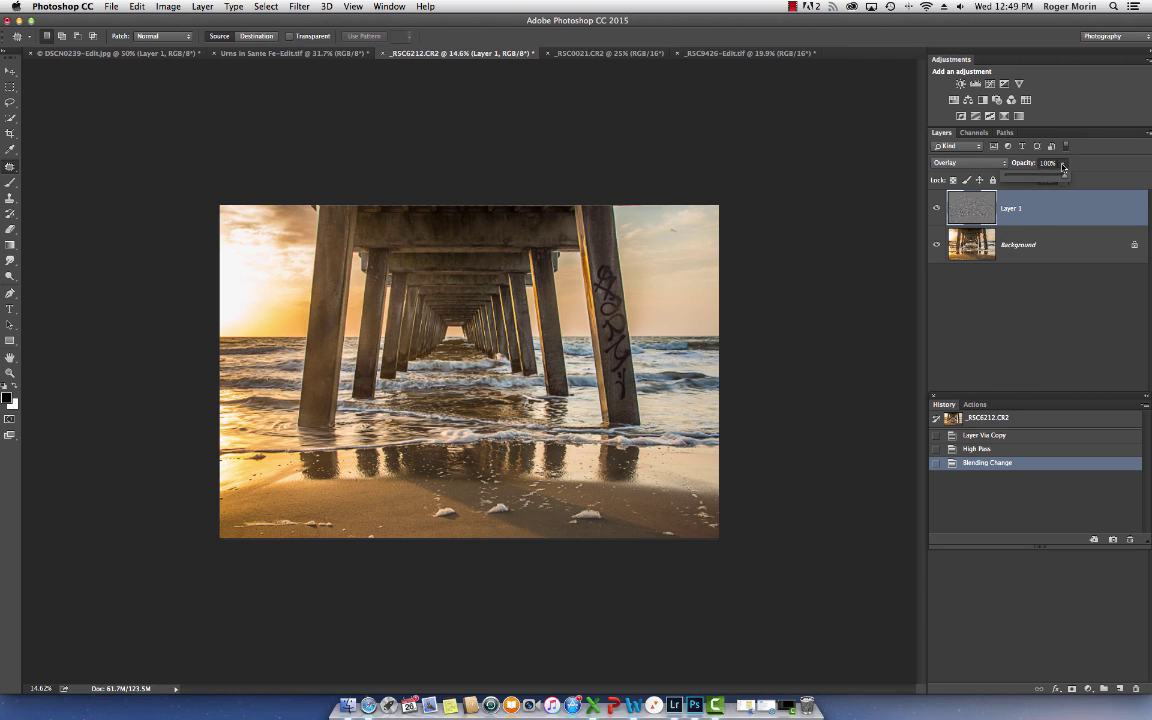
drag(1063, 167, 1008, 179)
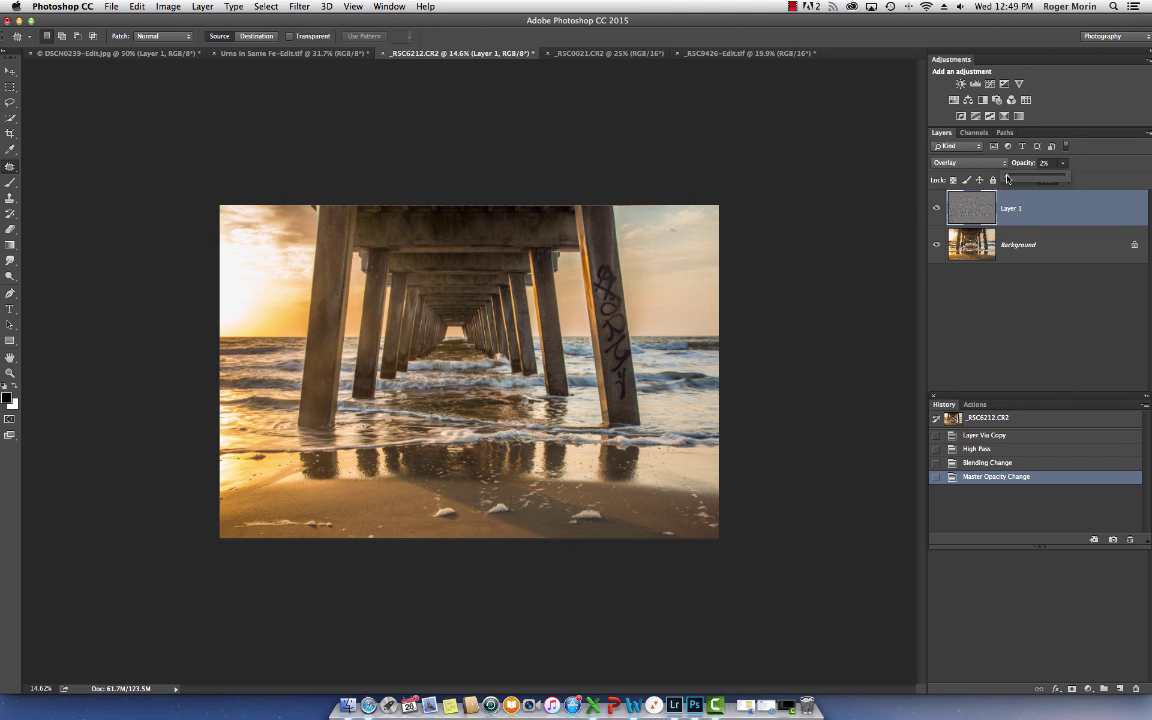
drag(1007, 179, 1069, 178)
Step: Try the Multiply blend mode on the pier's High Pass layer, and return it to Overlay for a before-and-after visibility comparison
click(1005, 164)
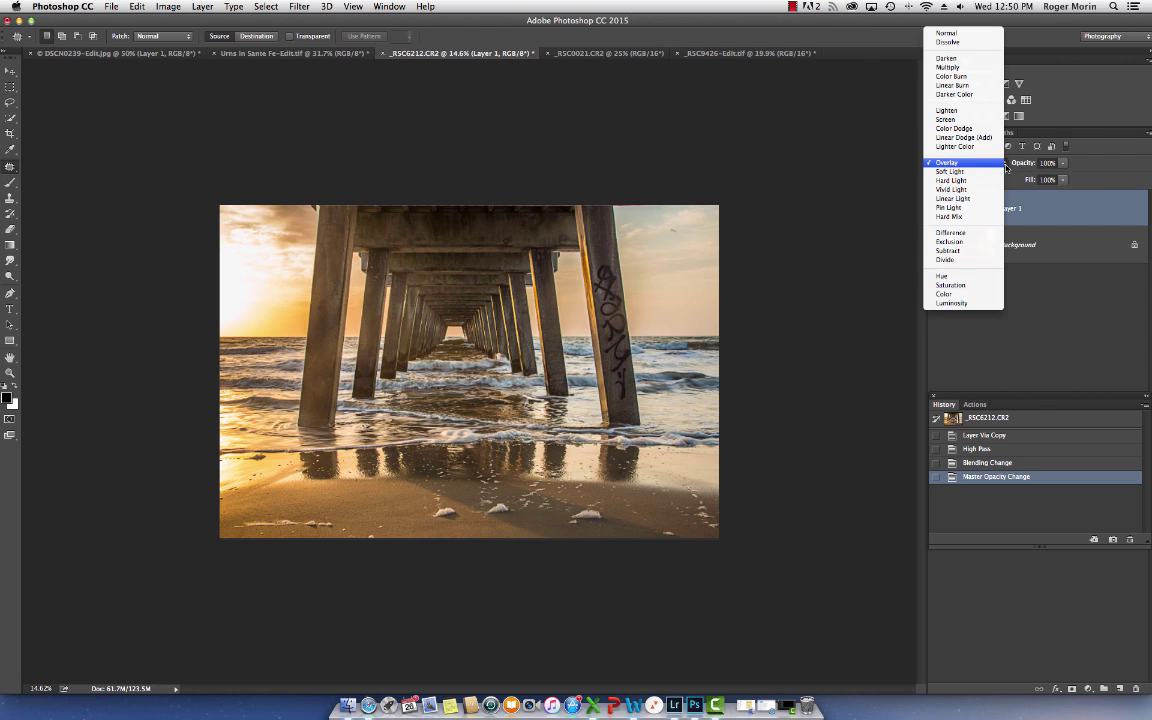
click(947, 67)
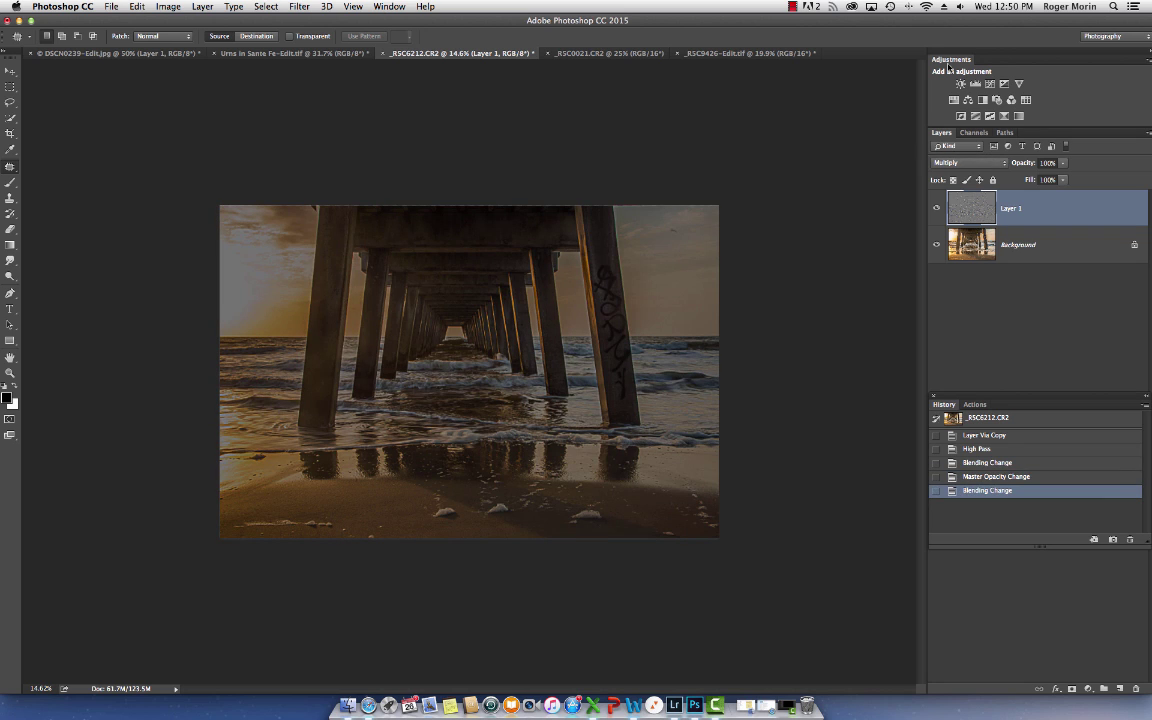
click(1003, 163)
click(952, 259)
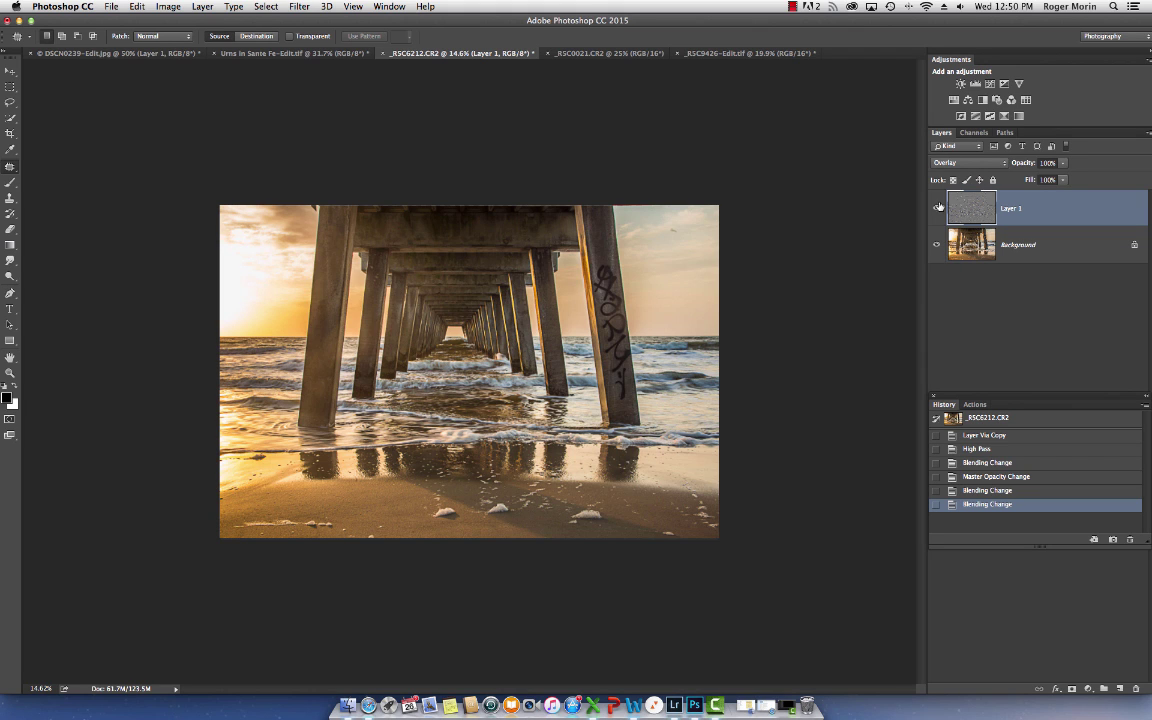
click(937, 208)
click(937, 208)
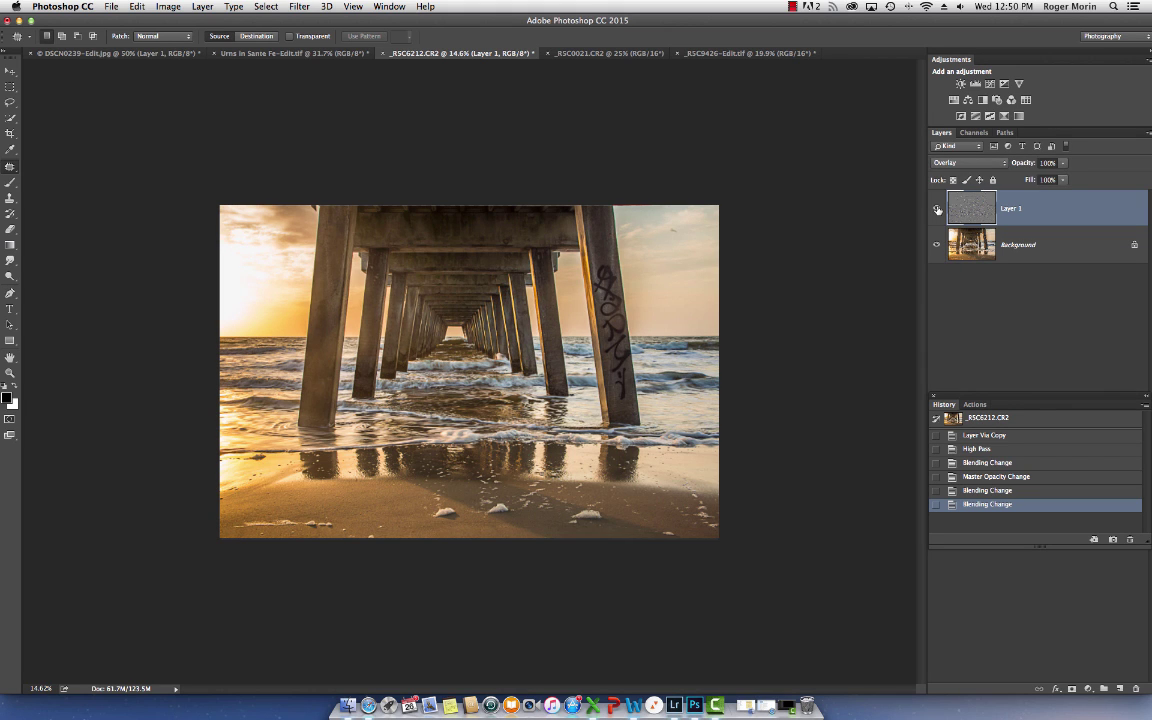
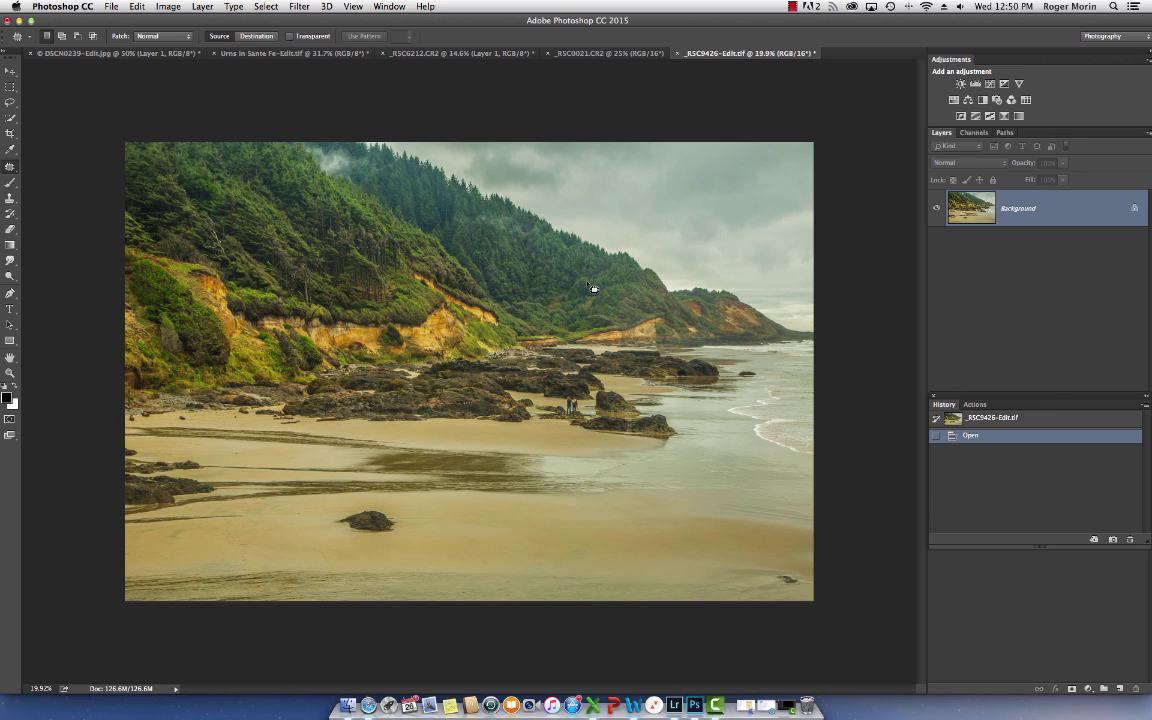
Step: Remove the two people by the shoreline rocks in _RSC9426-Edit.tif using the Content-Aware Spot Healing Brush at size 125
scroll(593, 288, up, 5)
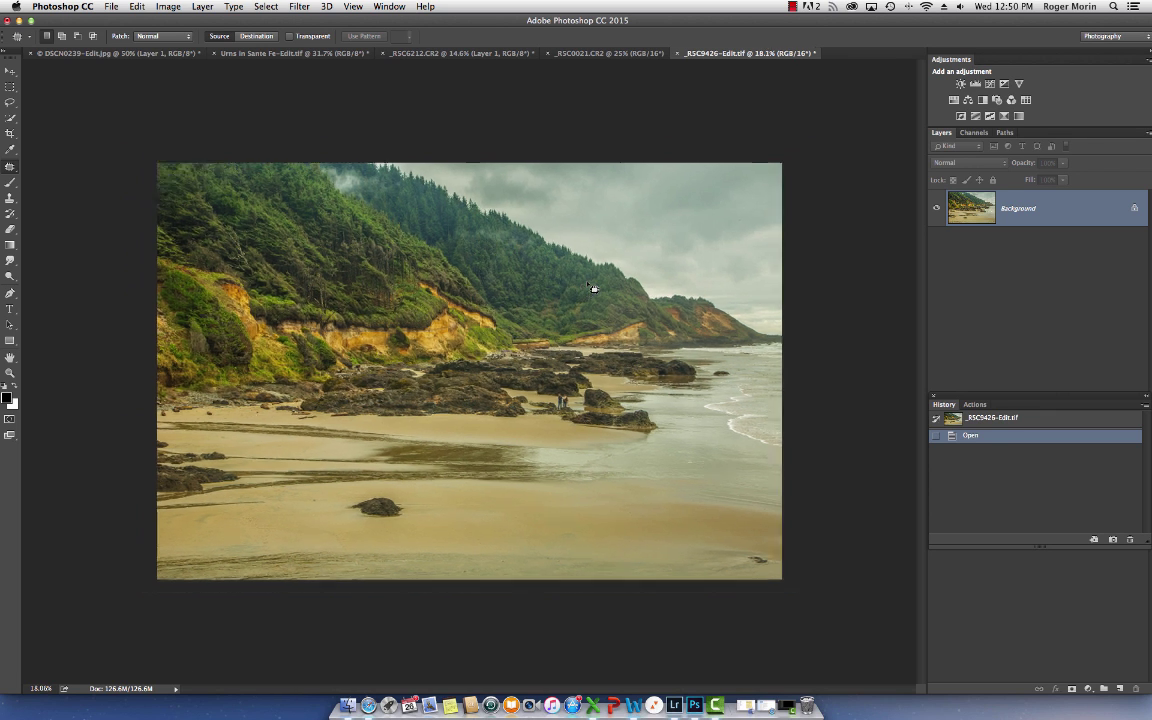
scroll(593, 288, up, 1)
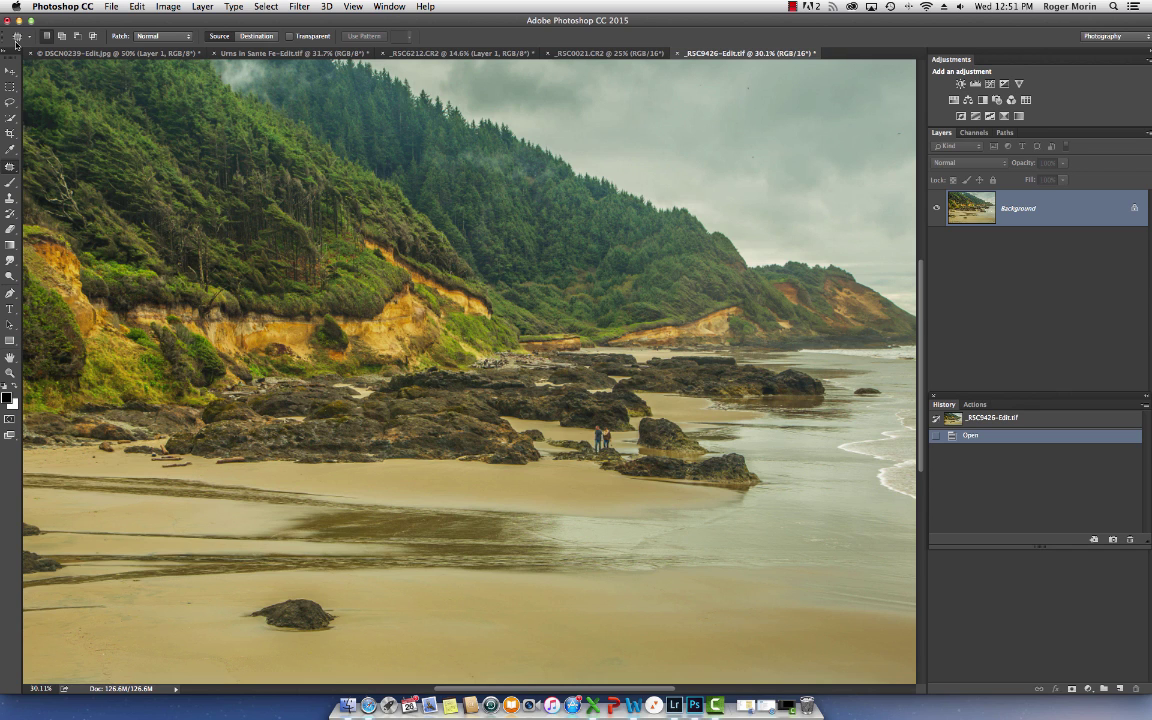
click(9, 167)
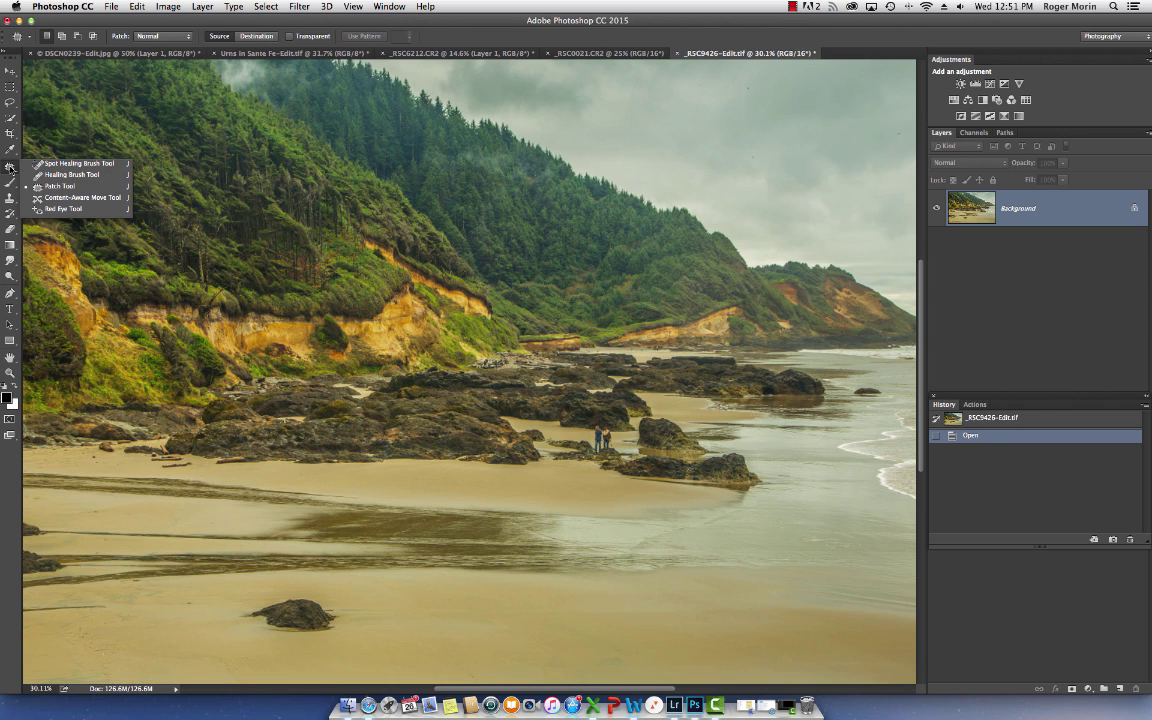
click(69, 163)
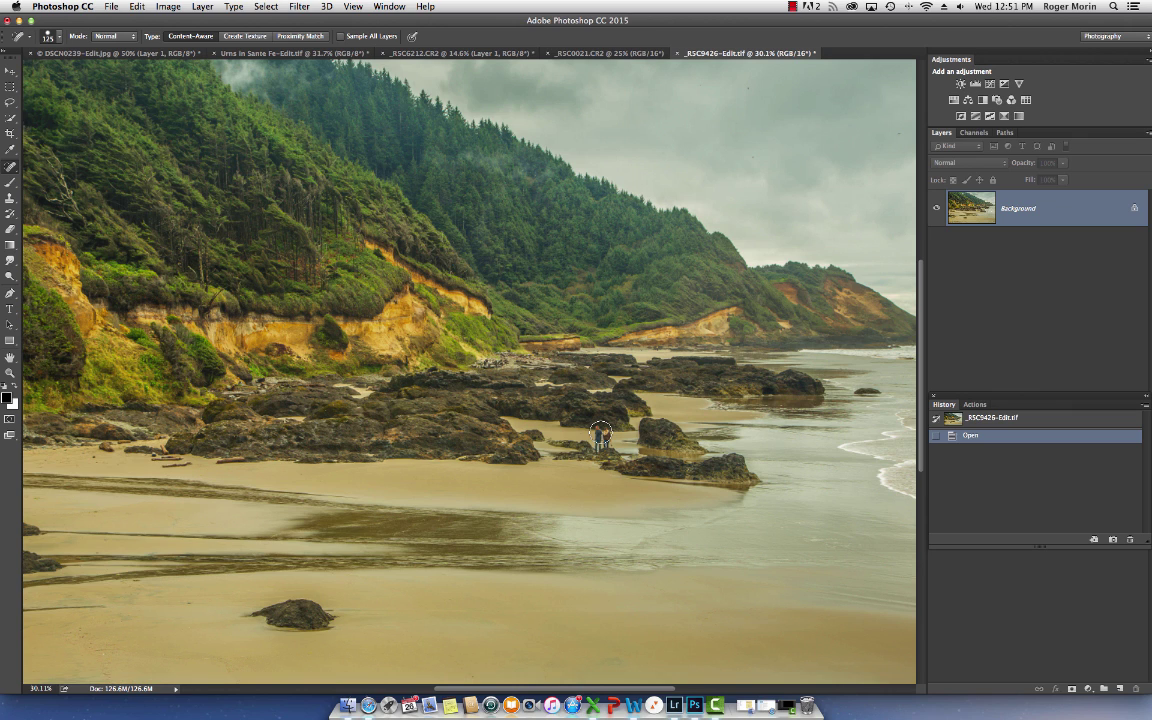
key(bracketleft)
key(bracketleft)
key(bracketleft)
key(bracketleft)
key(bracketright)
key(bracketright)
key(bracketright)
key(bracketright)
drag(601, 432, 601, 442)
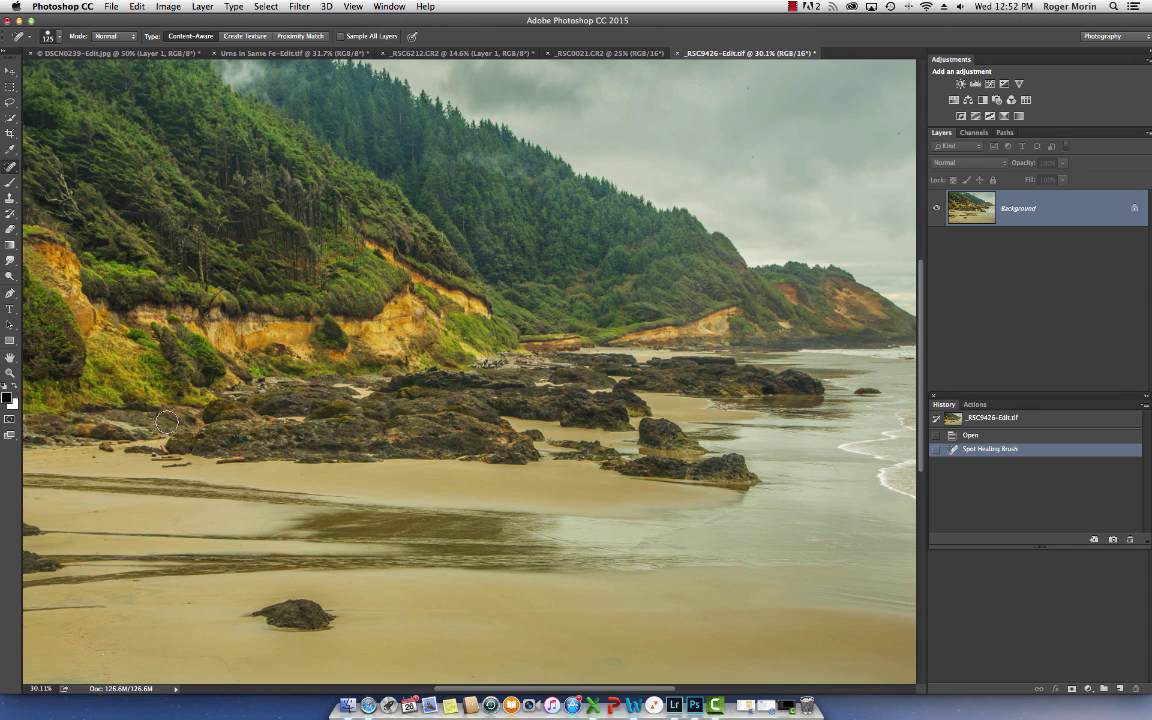
Step: Remove the lone rock on the foreground sand by outlining it with the Patch tool and replacing it with adjacent clean sand
click(12, 168)
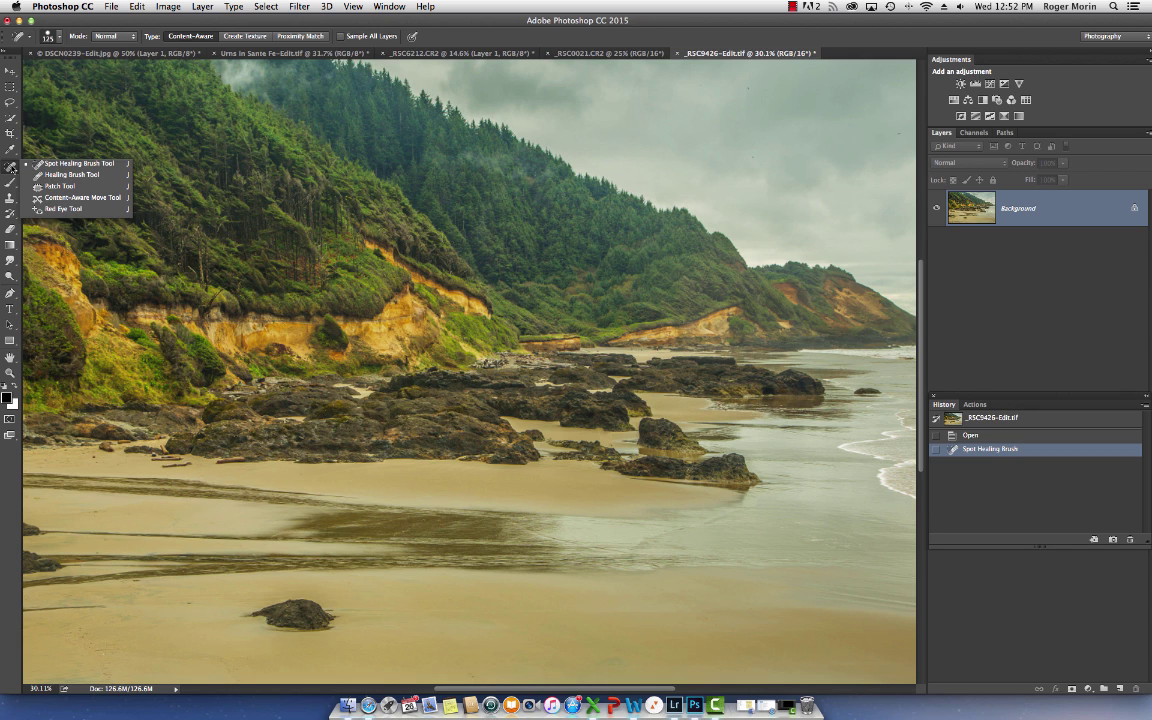
click(62, 186)
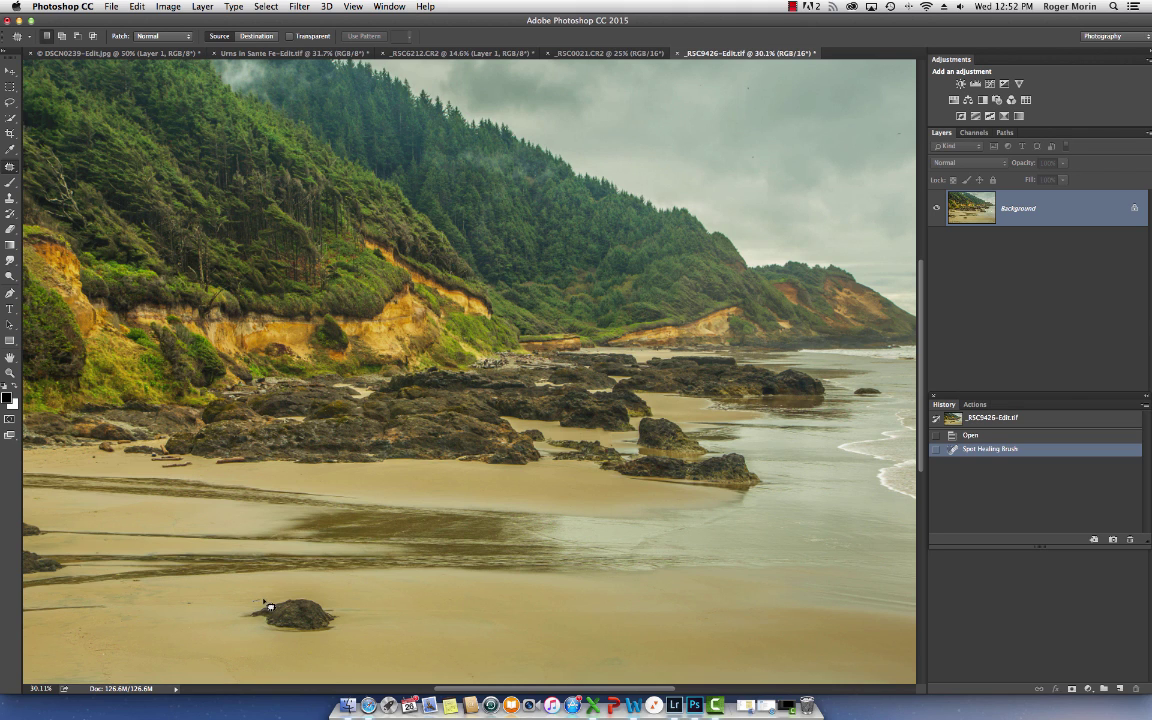
mouse_move(269, 606)
mouse_down()
mouse_move(323, 599)
mouse_move(342, 633)
mouse_move(273, 638)
mouse_move(239, 612)
mouse_move(258, 609)
mouse_up()
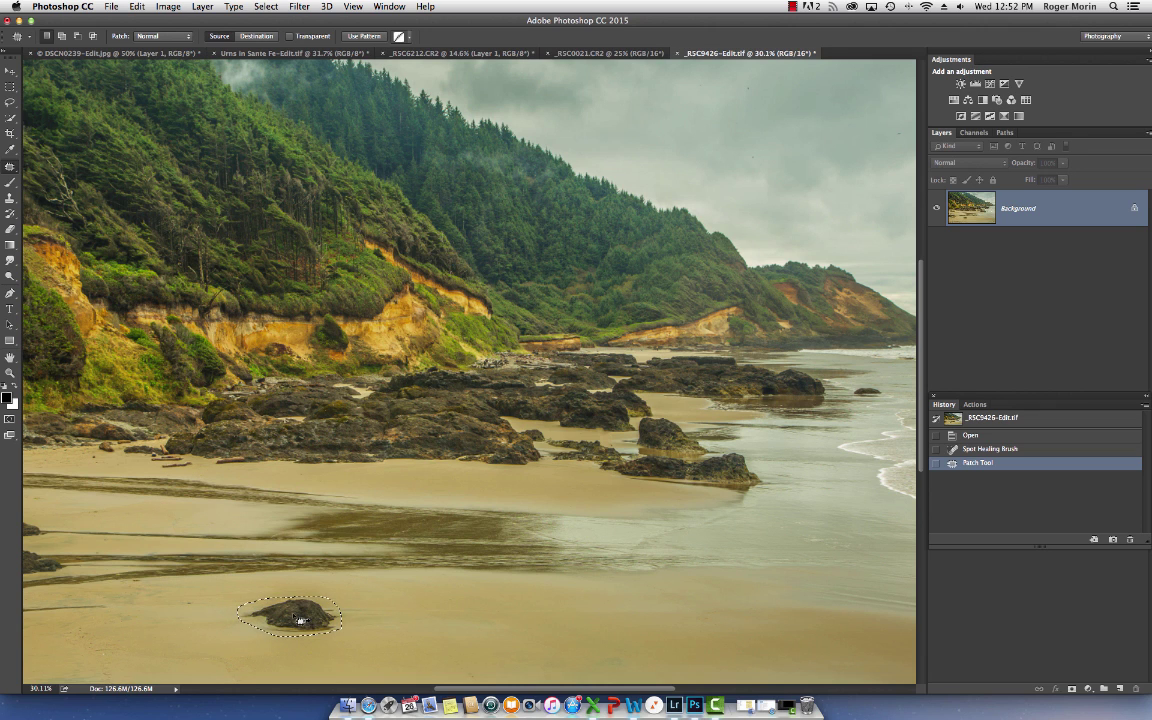
drag(300, 620, 388, 642)
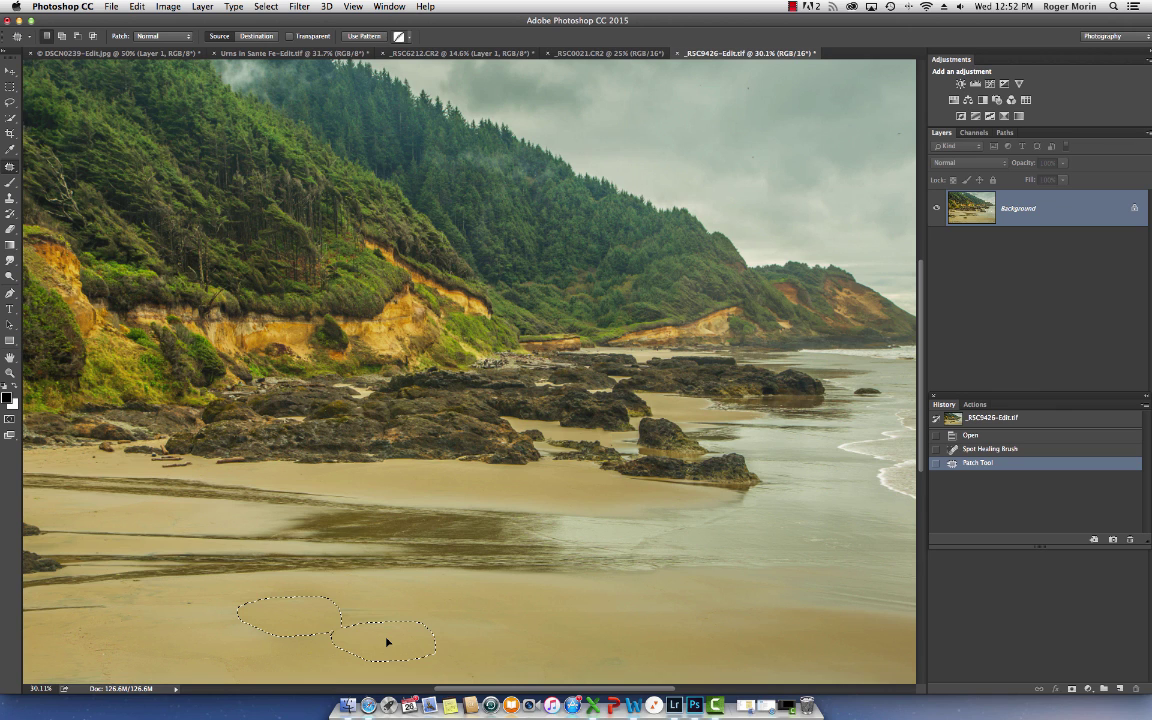
drag(388, 642, 388, 642)
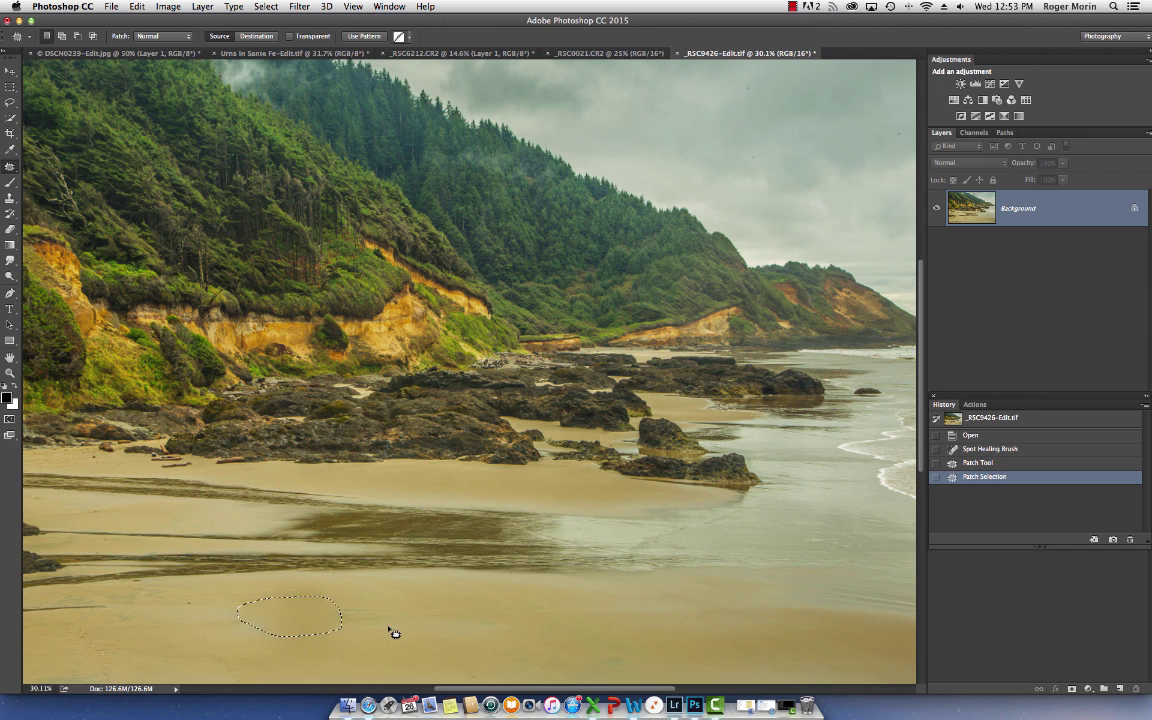
Step: Deselect the patched sand area in the beach photo and switch to the Urns in Sante Fe-Edit.tif image
key(super+d)
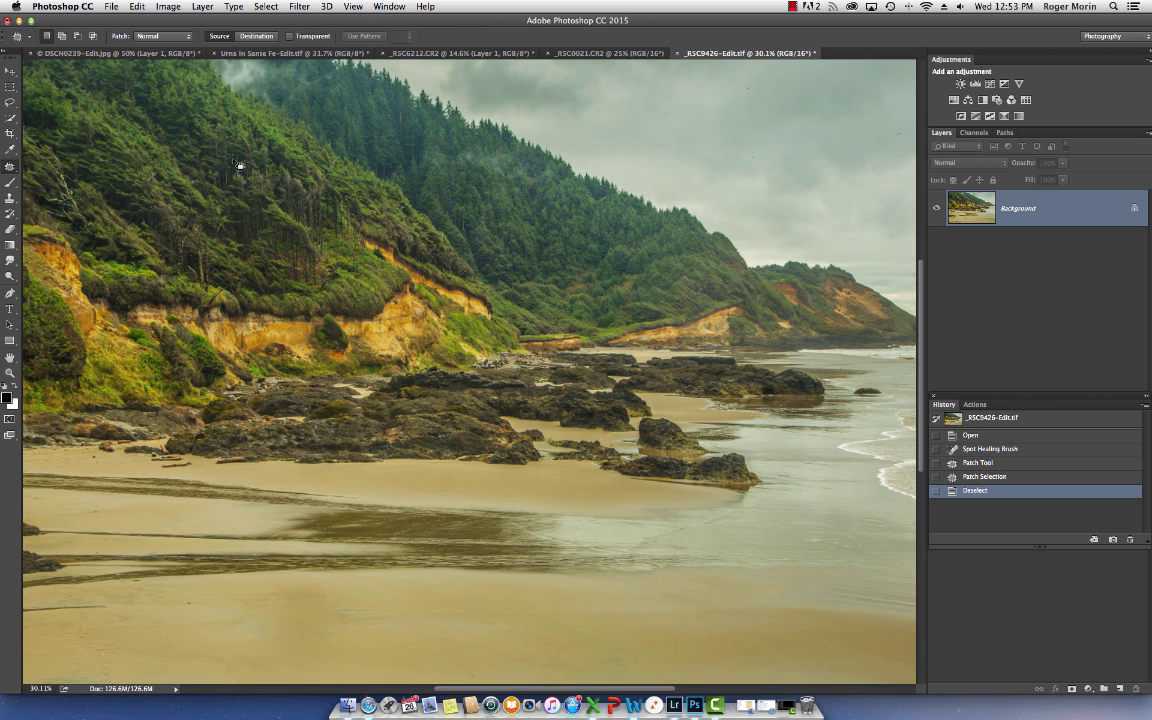
click(257, 57)
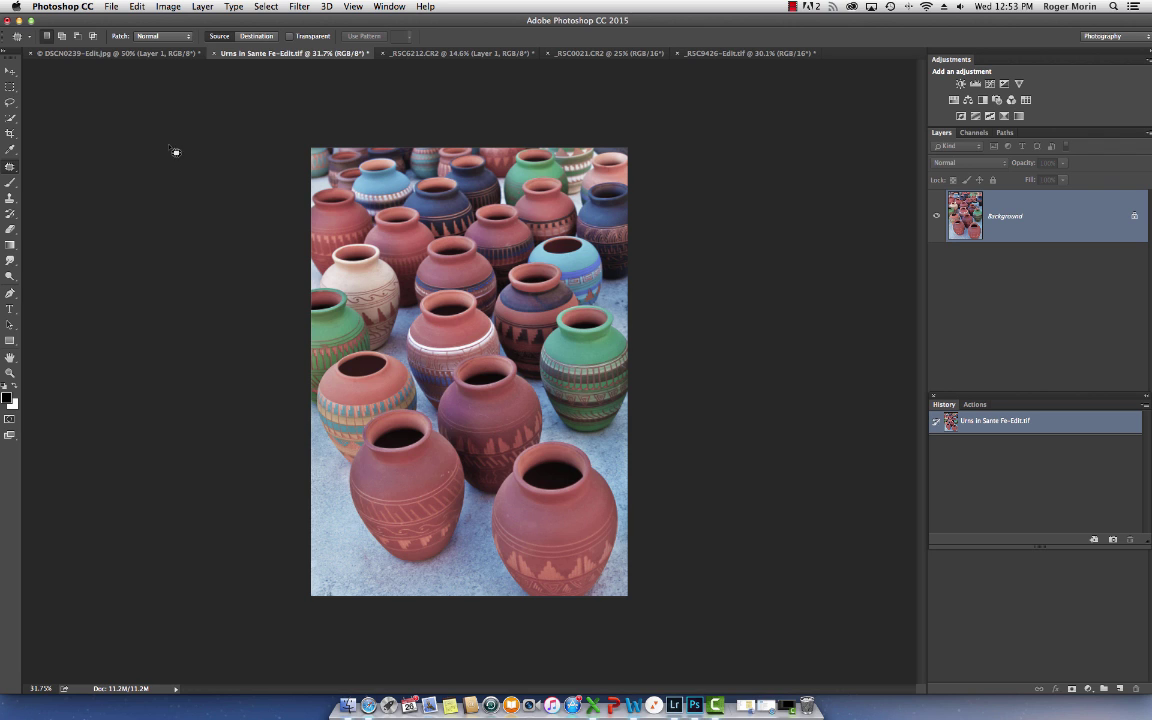
key(super+equal)
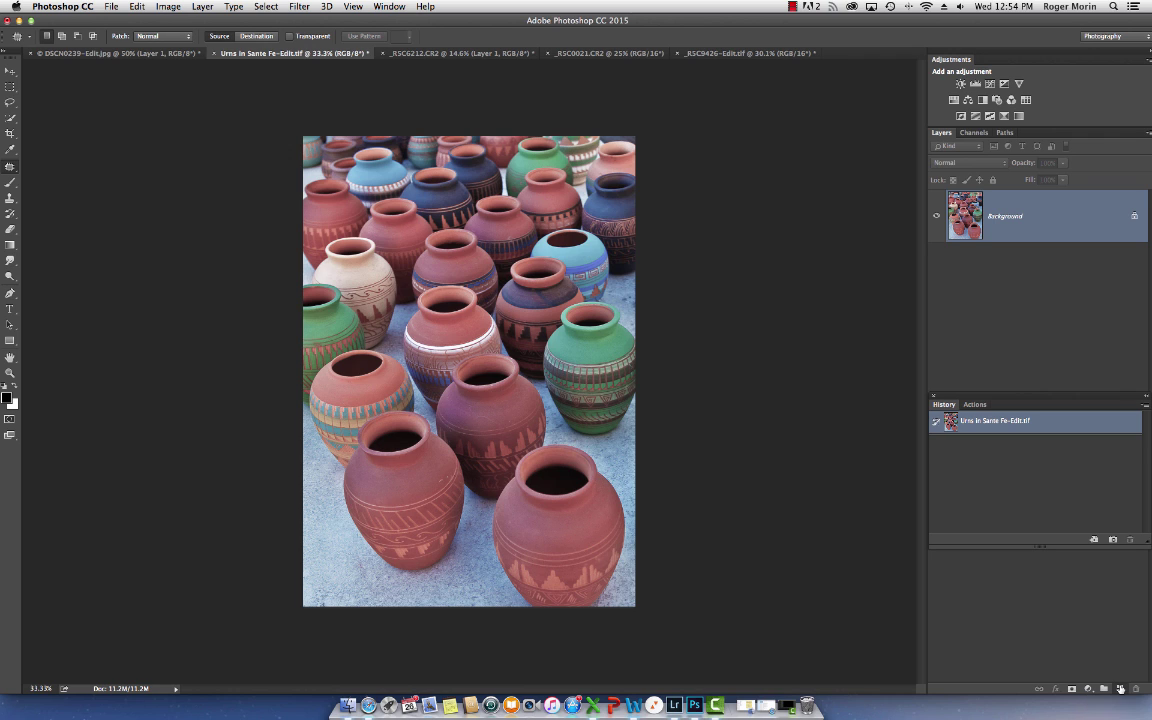
Step: Add a new layer above the urns Background and fill it using Apply Image with the Merged RGB source, Multiply blending and 100% opacity
click(1120, 689)
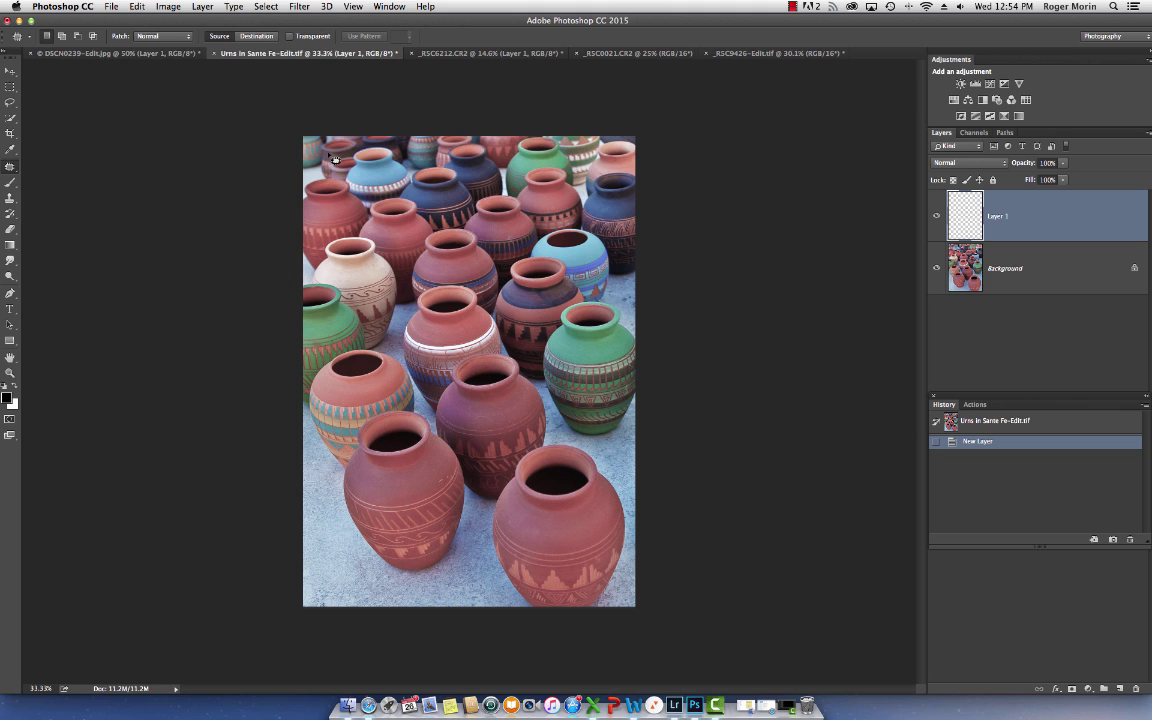
click(168, 7)
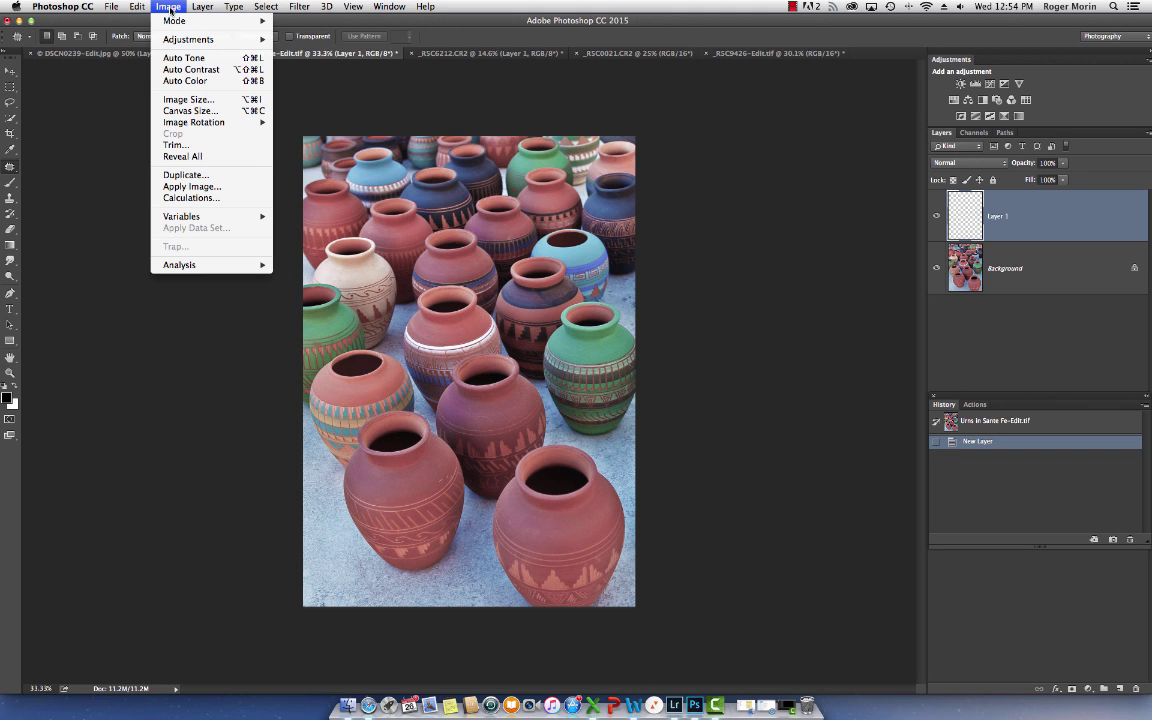
click(190, 186)
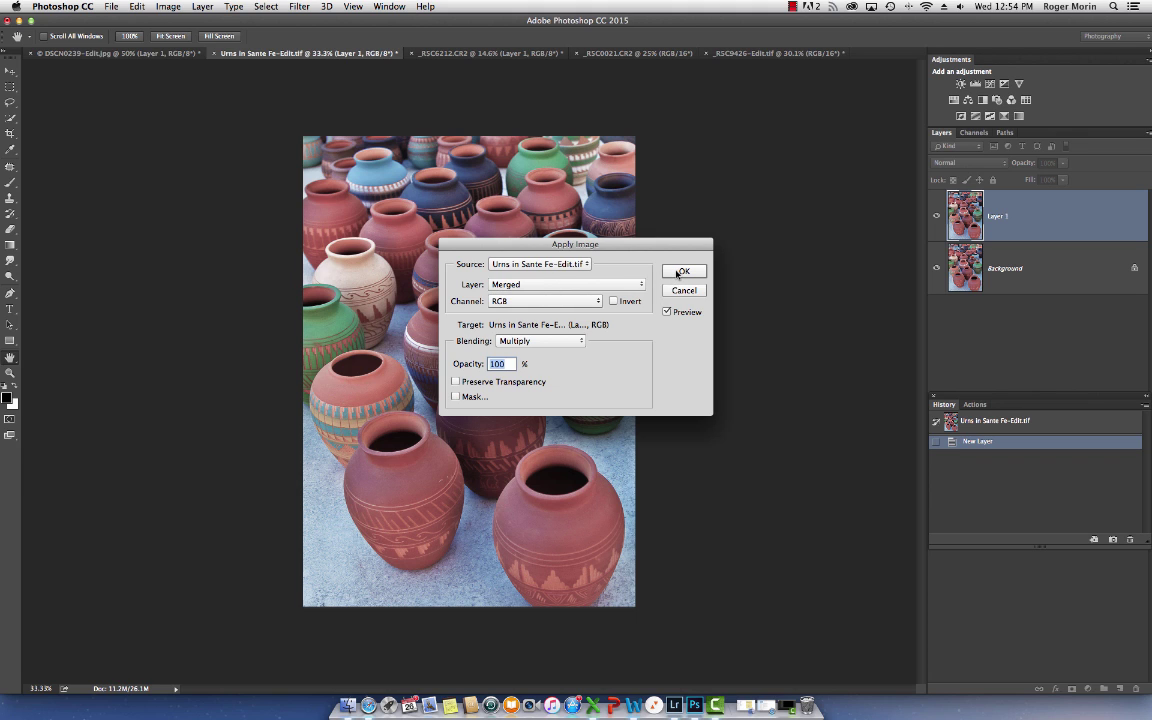
click(680, 272)
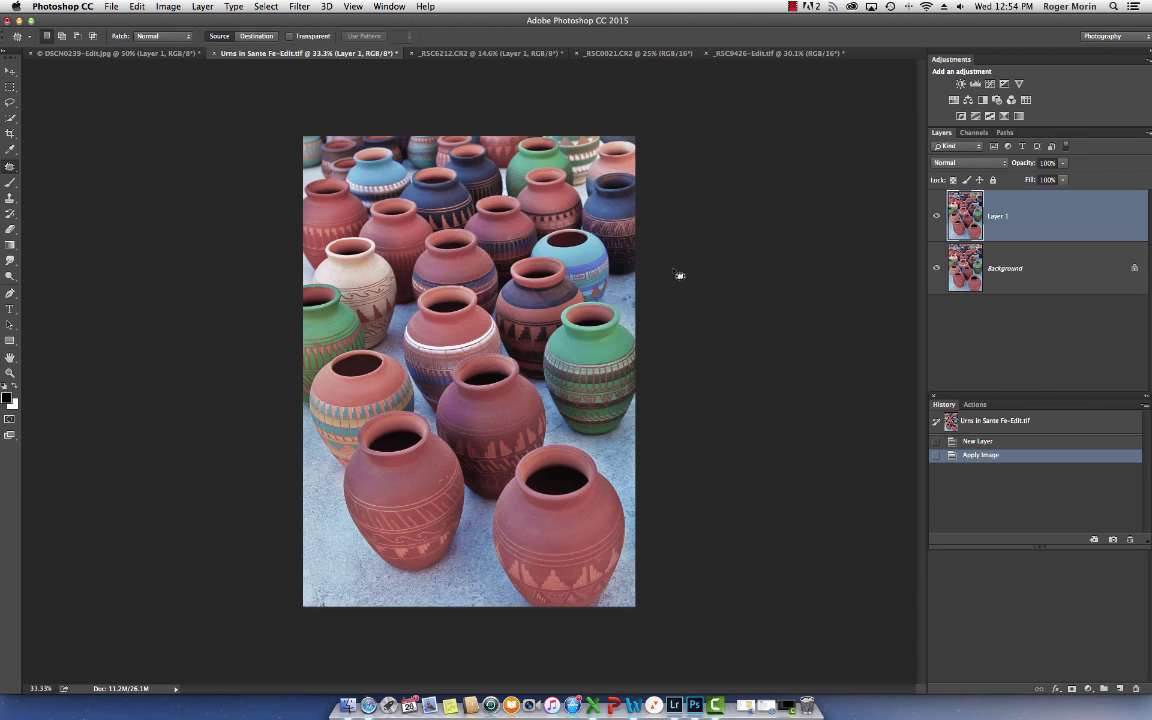
Step: Set the urns' Layer 1 to Soft Light after trying Overlay, and toggle its visibility for a before-and-after comparison
click(1005, 167)
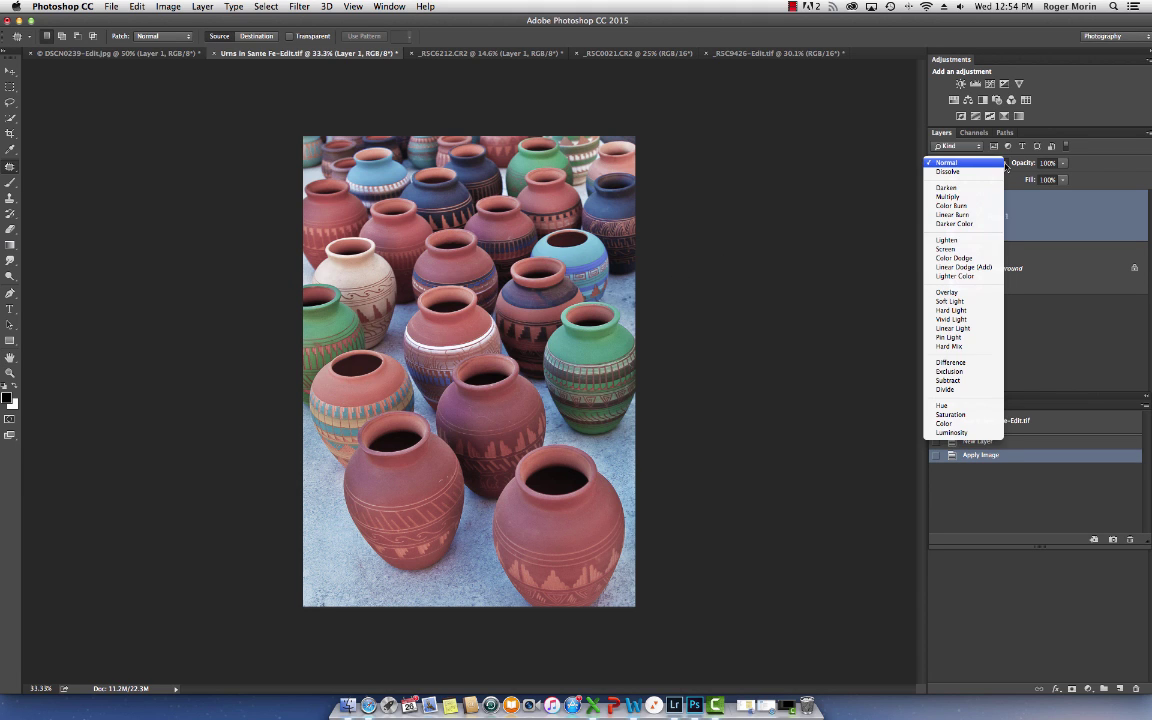
click(967, 293)
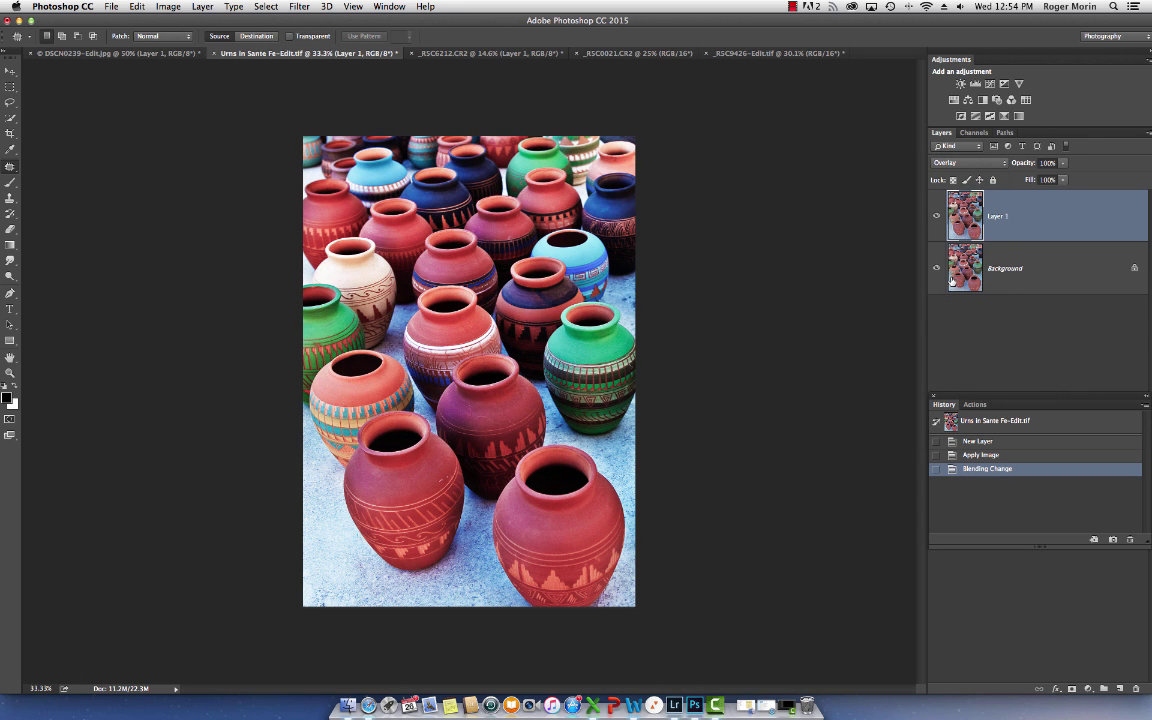
click(1005, 163)
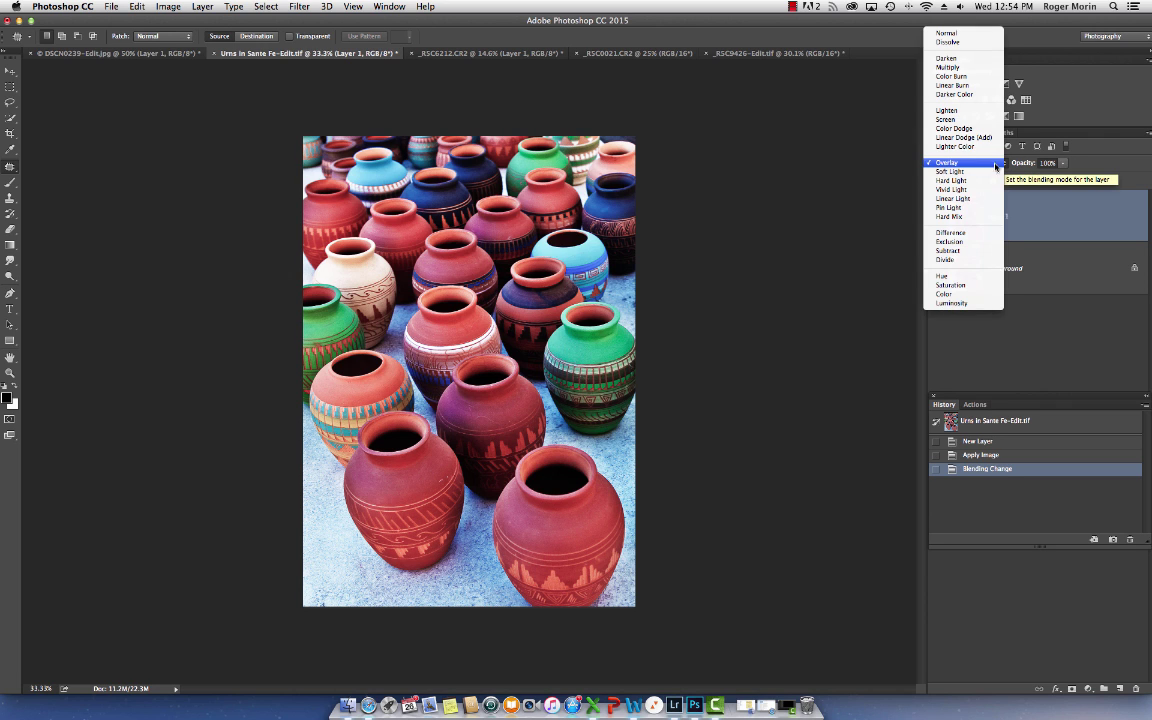
click(960, 172)
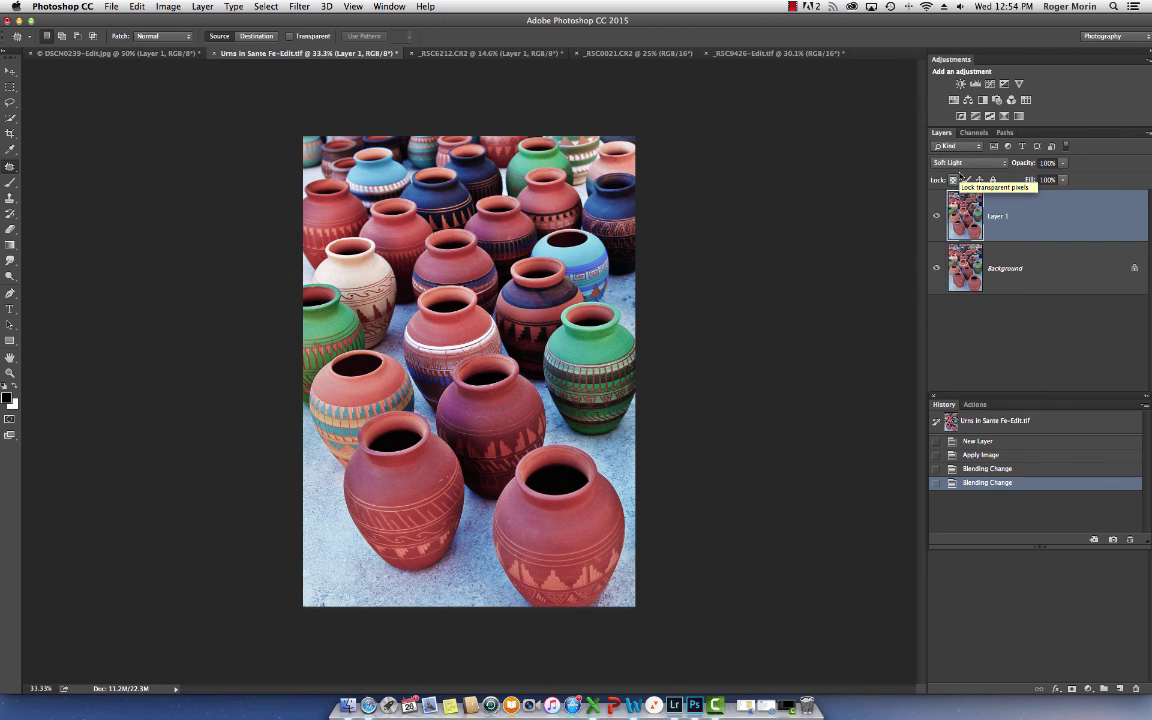
click(937, 216)
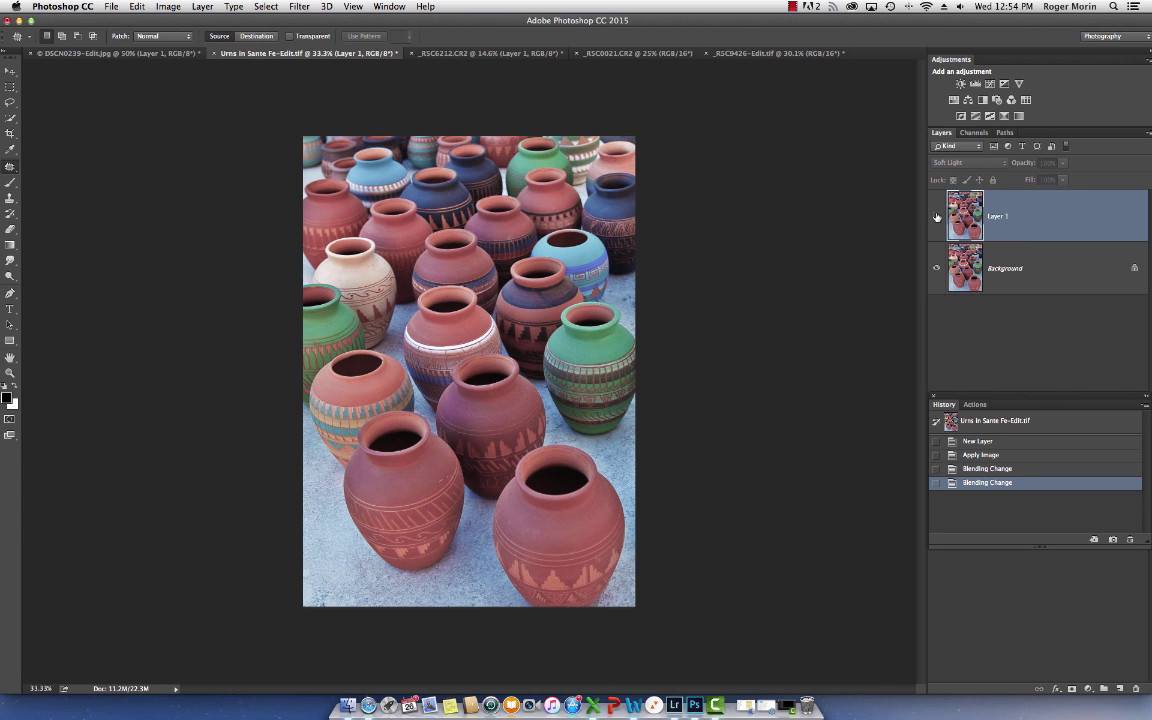
click(937, 216)
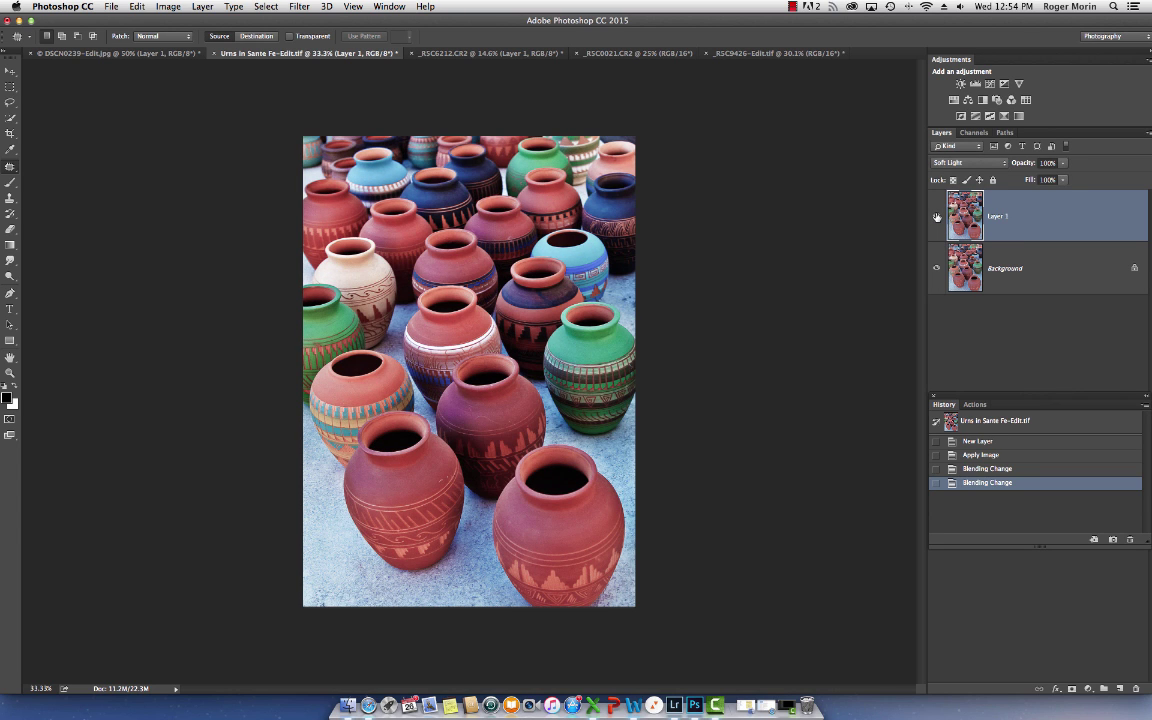